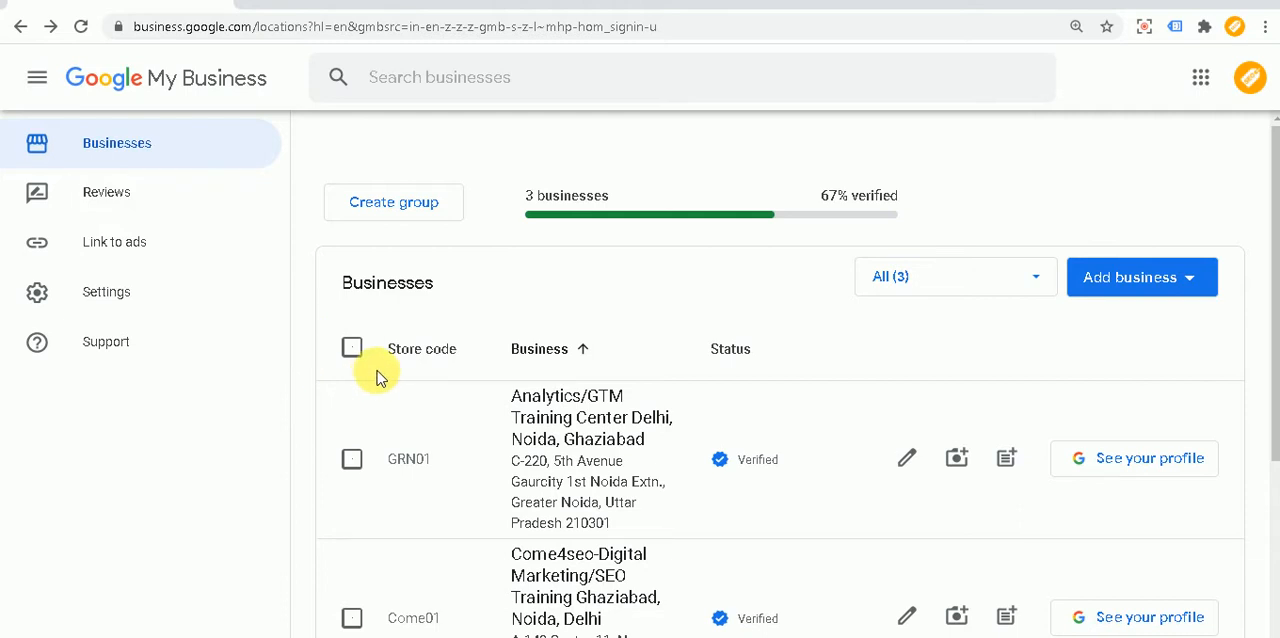
Step: Open the Come4seo-Digital Marketing/SEO Training business from the businesses list and look over its dashboard sections
scroll(377, 373, "down", 3)
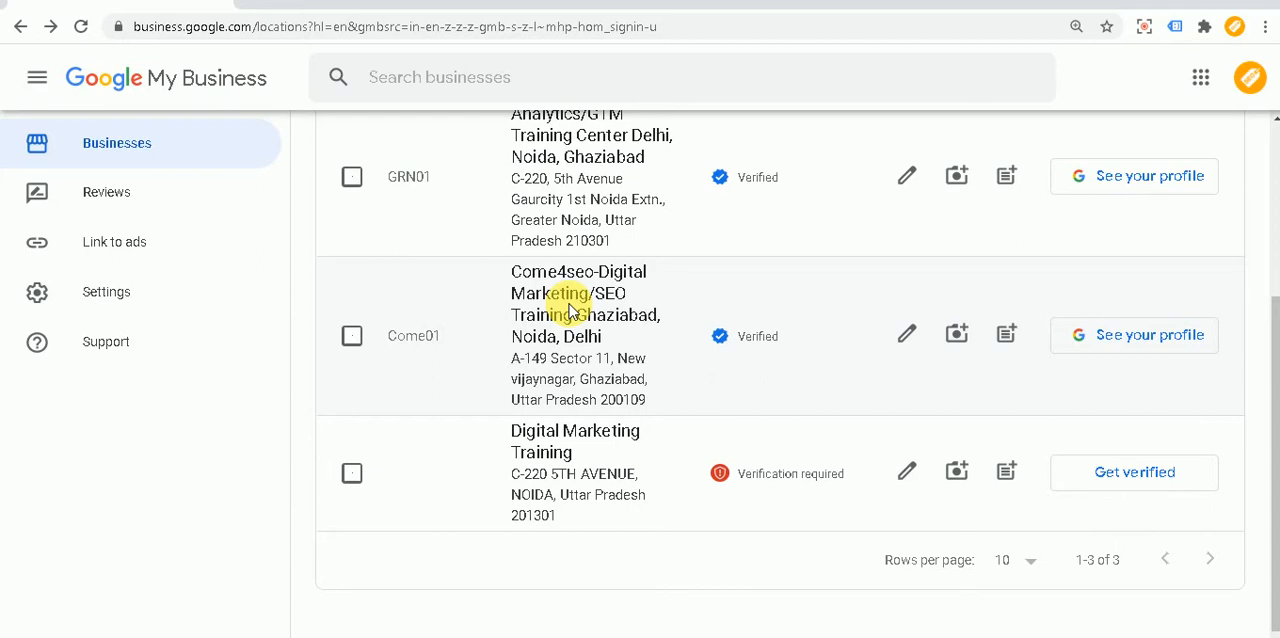
left_click(605, 328)
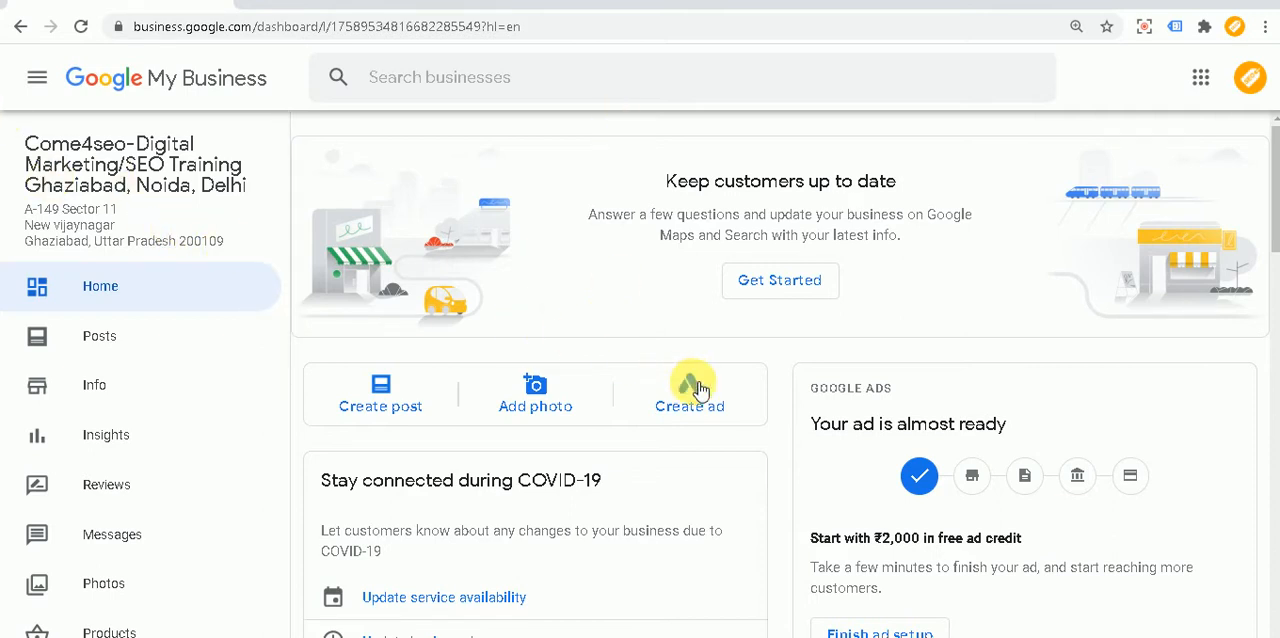
scroll(680, 366, "down", 2)
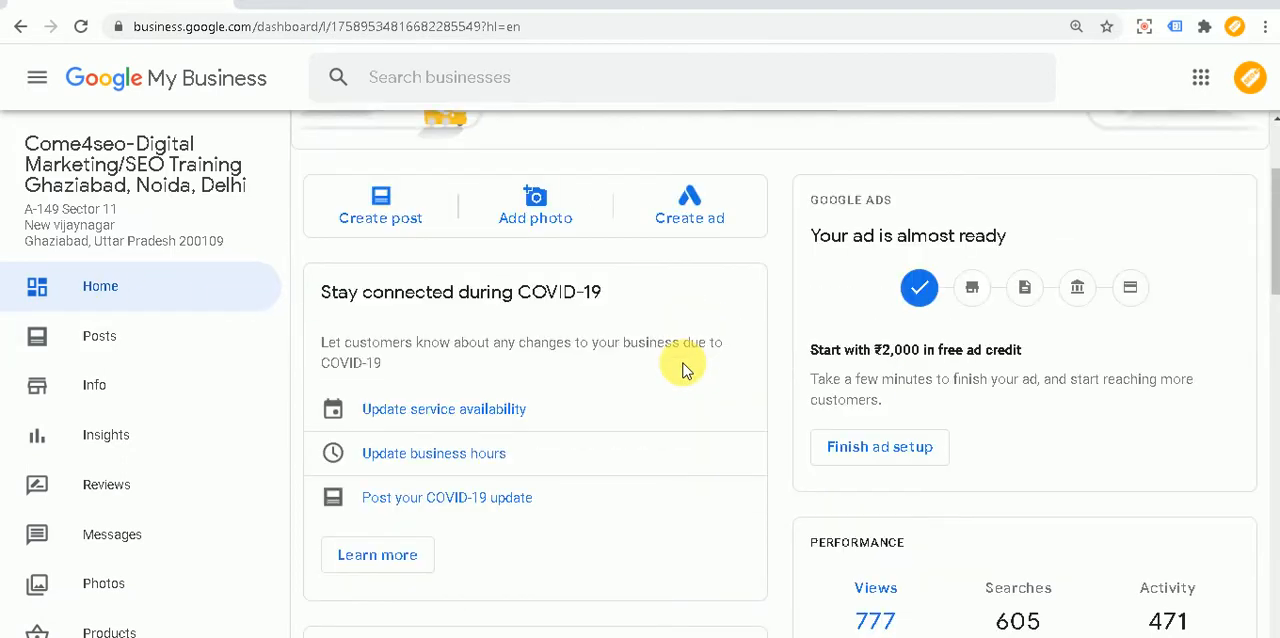
scroll(209, 326, "down", 1)
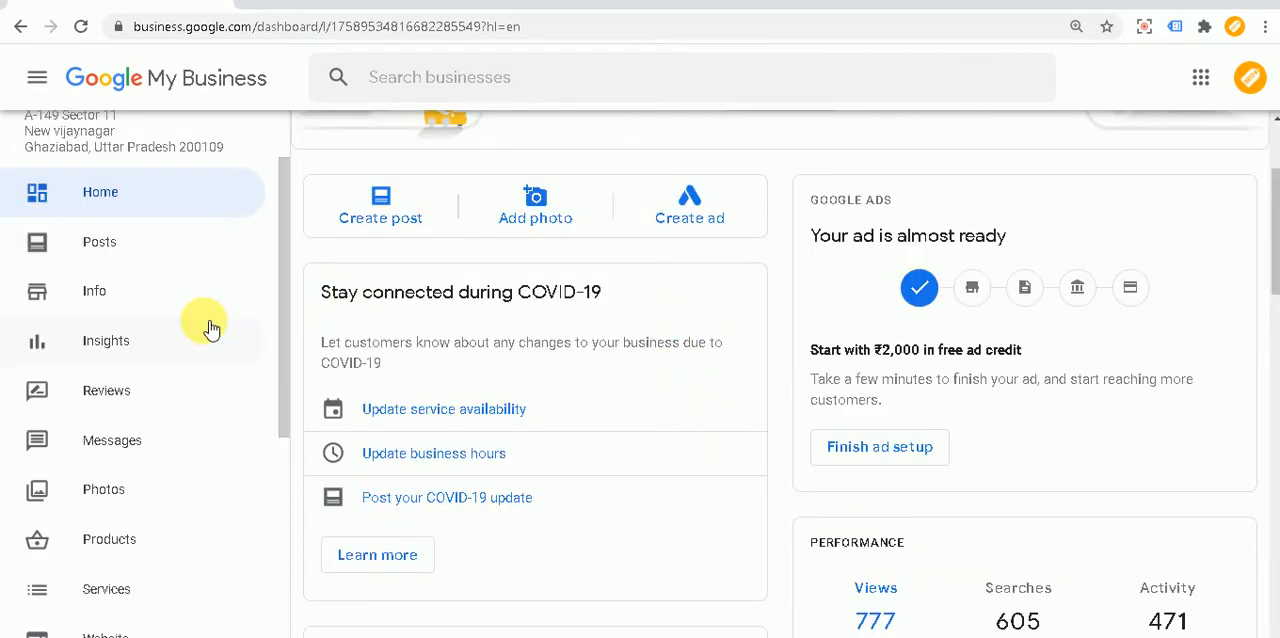
scroll(210, 328, "down", 1)
scroll(209, 326, "down", 1)
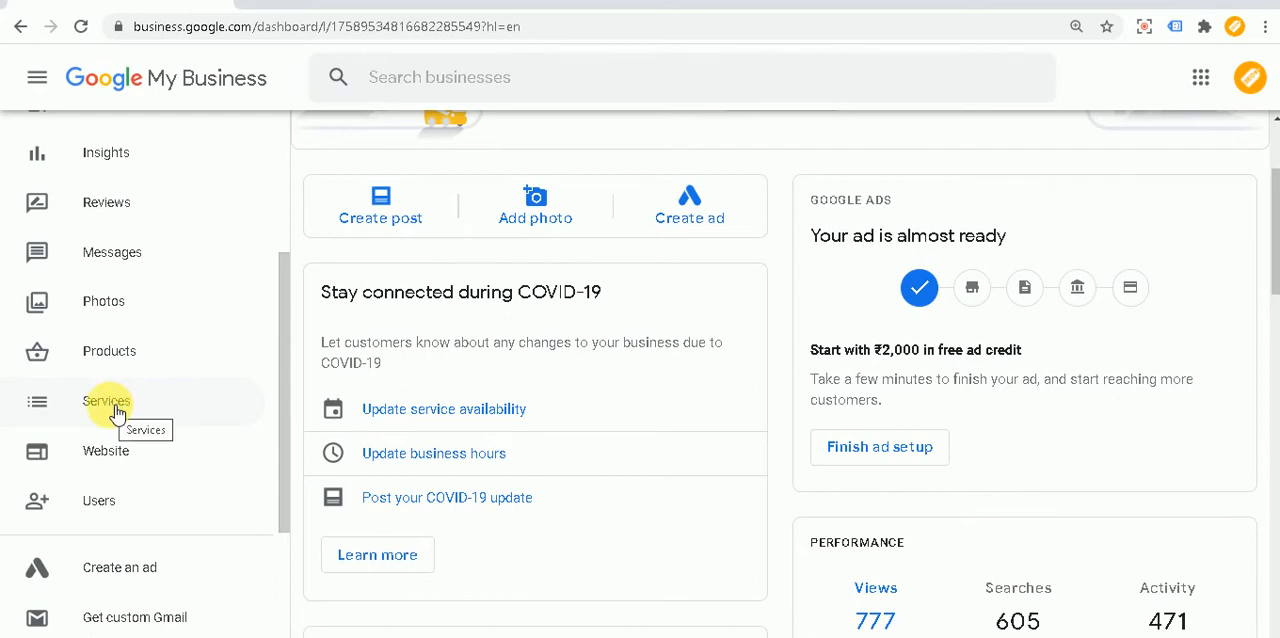
scroll(174, 410, "up", 2)
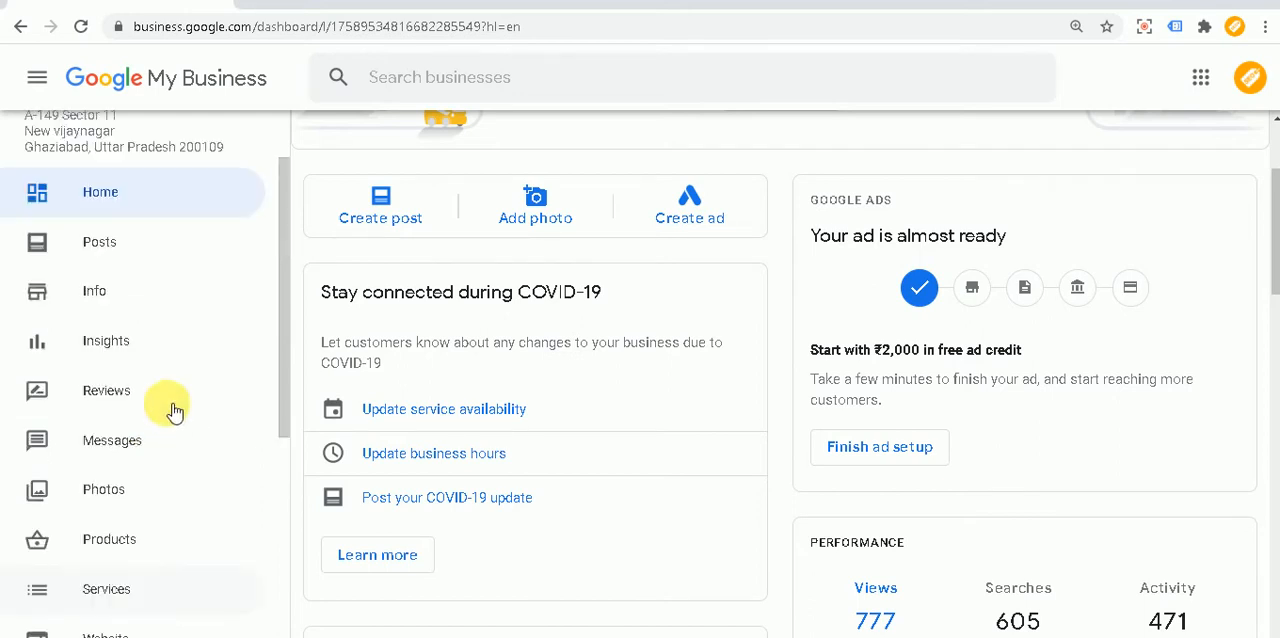
Step: Open the business's Info page and review its hours, contact details, products and services
left_click(98, 291)
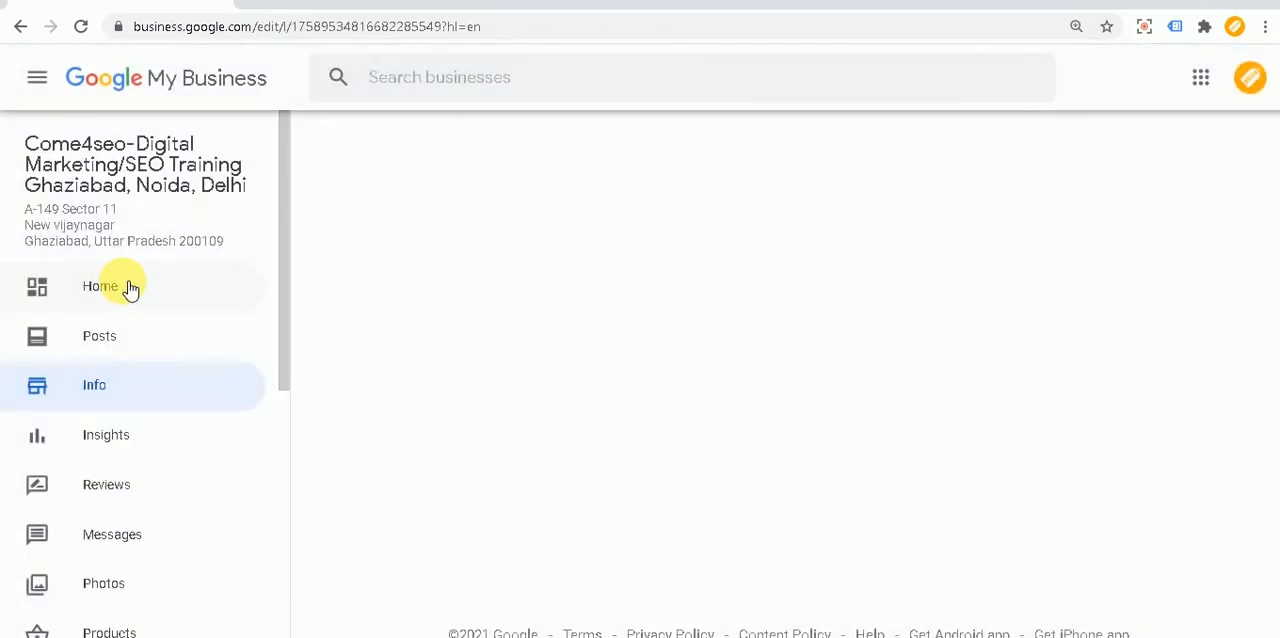
scroll(666, 400, "down", 6)
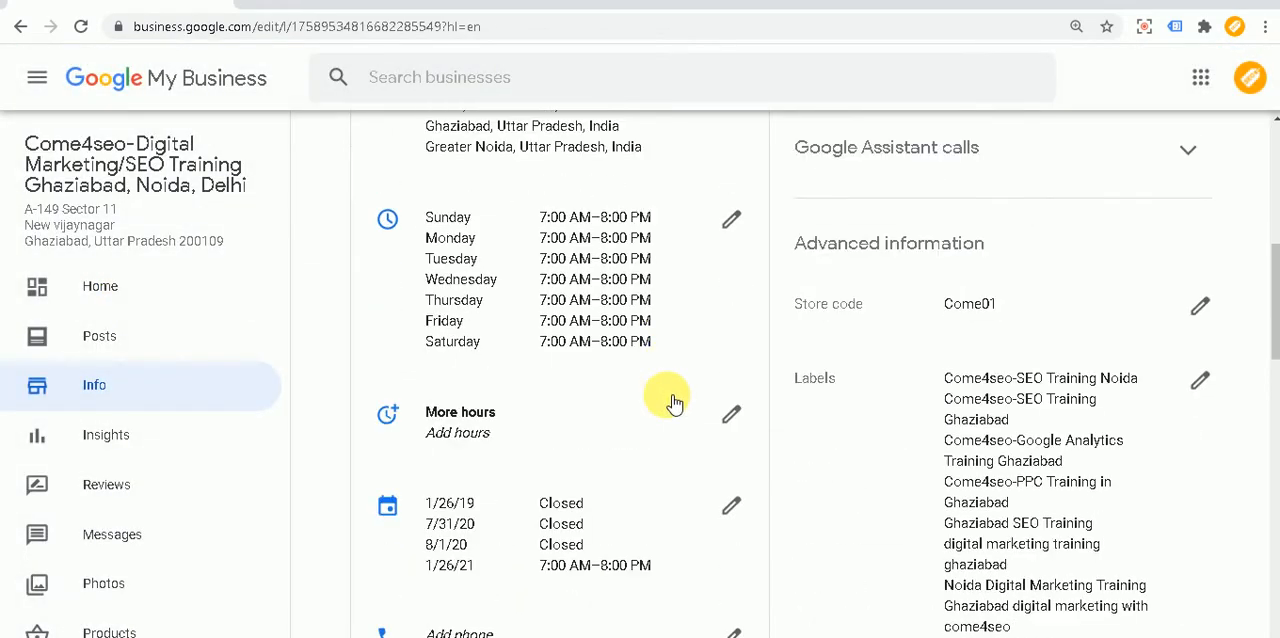
scroll(600, 240, "up", 3)
scroll(674, 435, "down", 5)
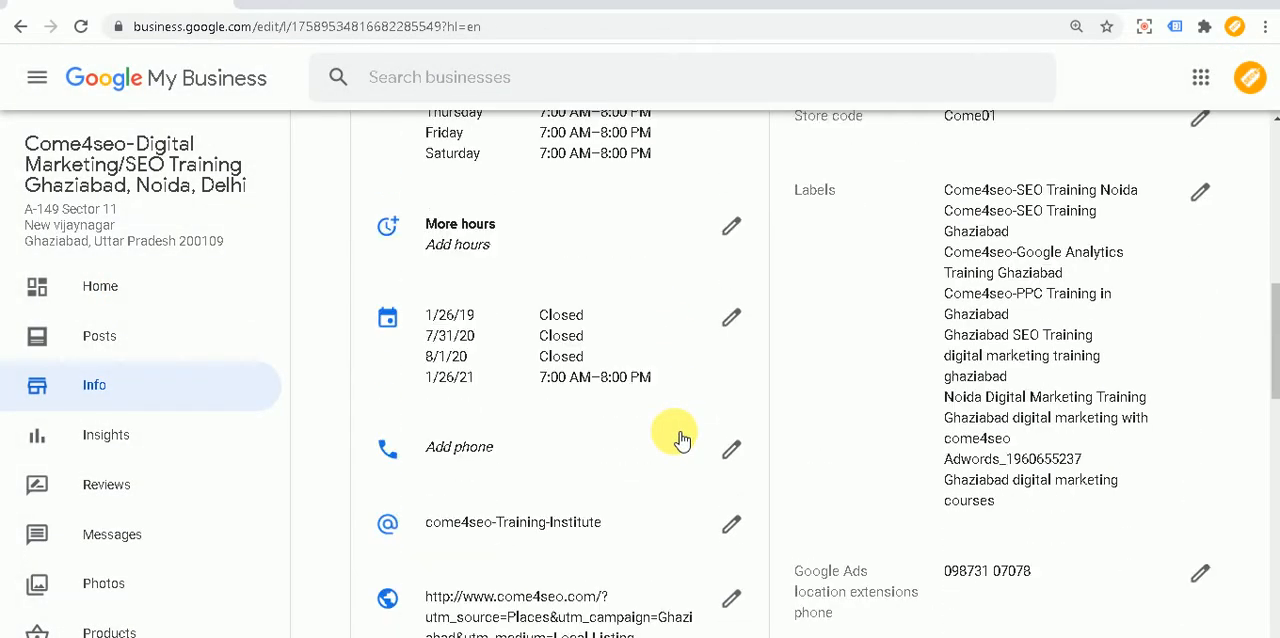
scroll(675, 437, "down", 5)
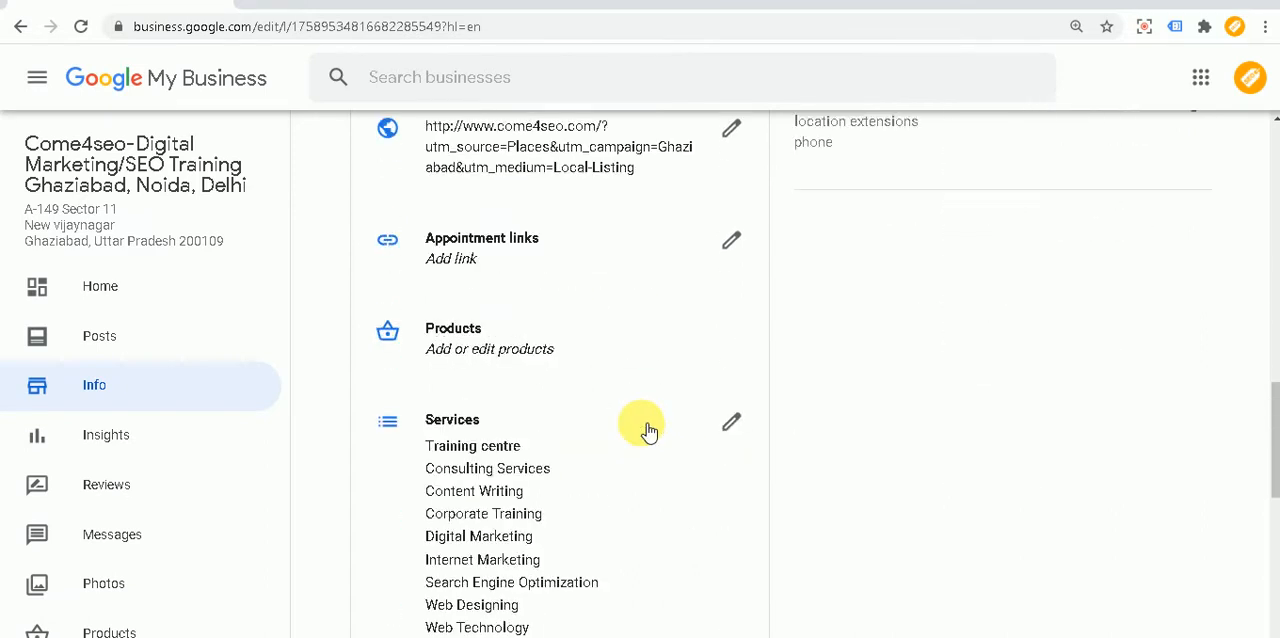
scroll(575, 425, "down", 1)
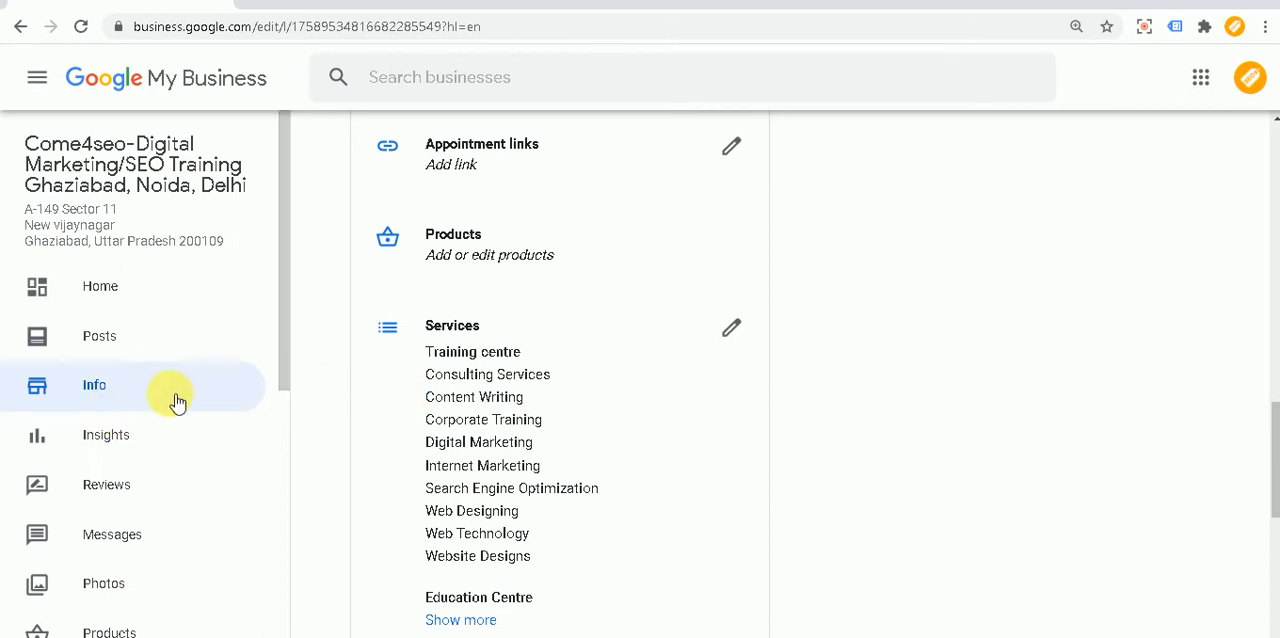
Step: Open the business's Services page and review the primary category, its services and the additional categories
scroll(170, 390, "down", 2)
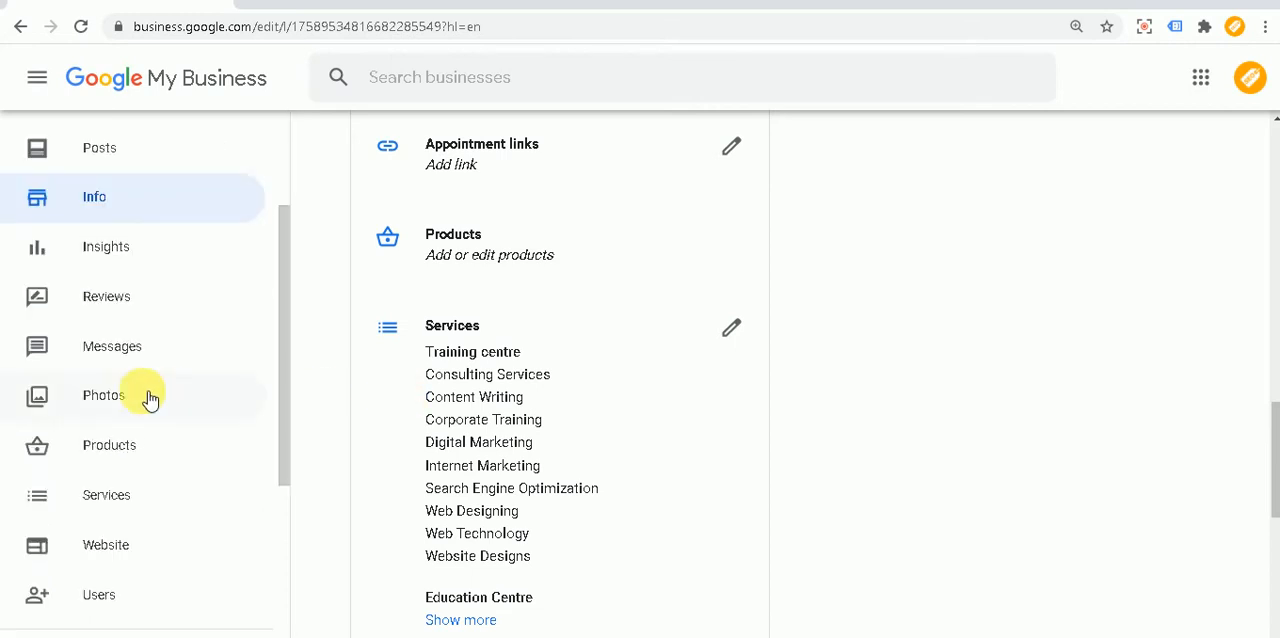
left_click(120, 503)
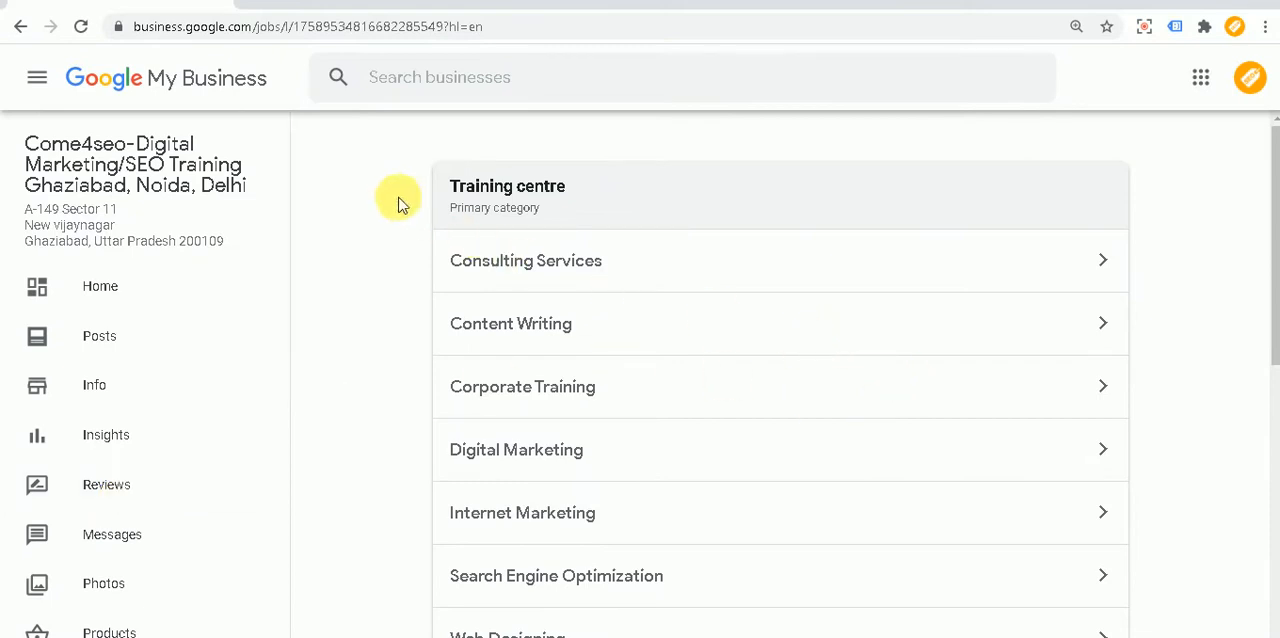
left_click_drag(481, 208, 525, 212)
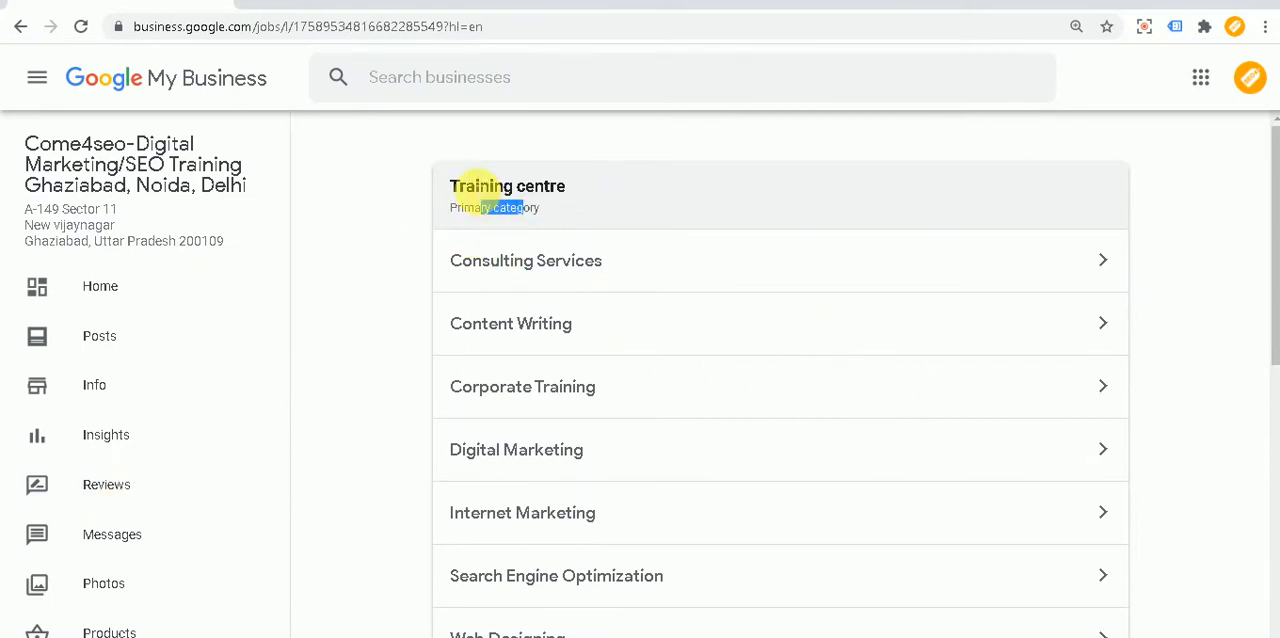
left_click_drag(466, 186, 557, 194)
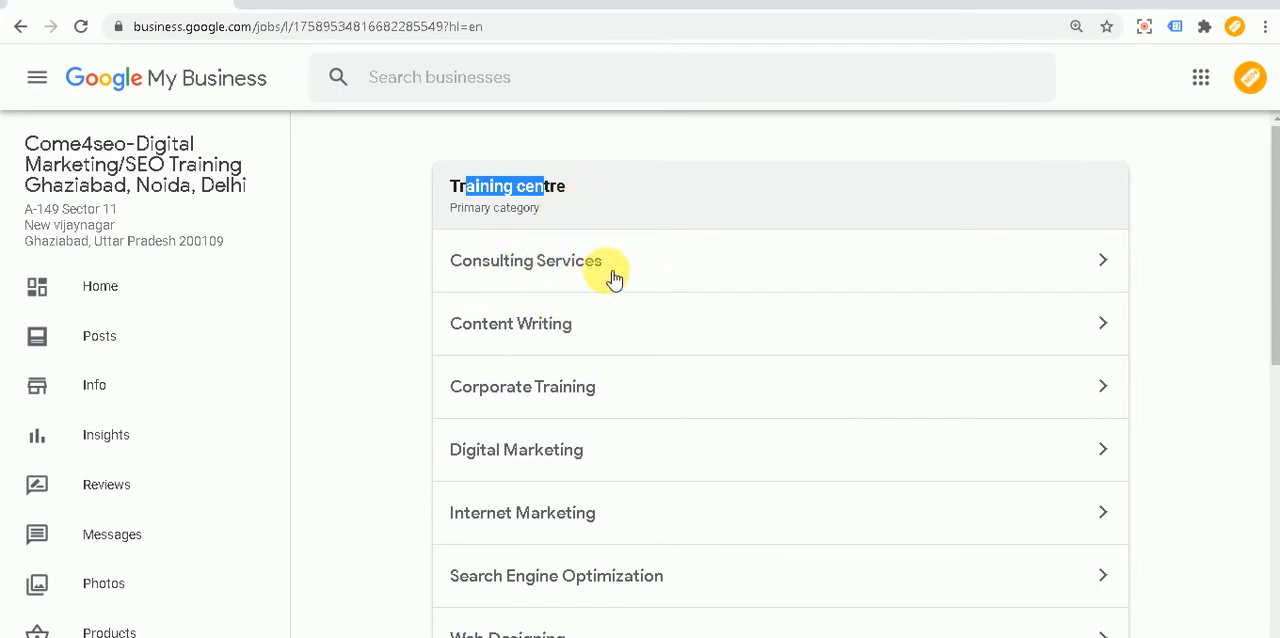
scroll(636, 300, "down", 1)
scroll(636, 300, "up", 1)
left_click_drag(574, 187, 450, 189)
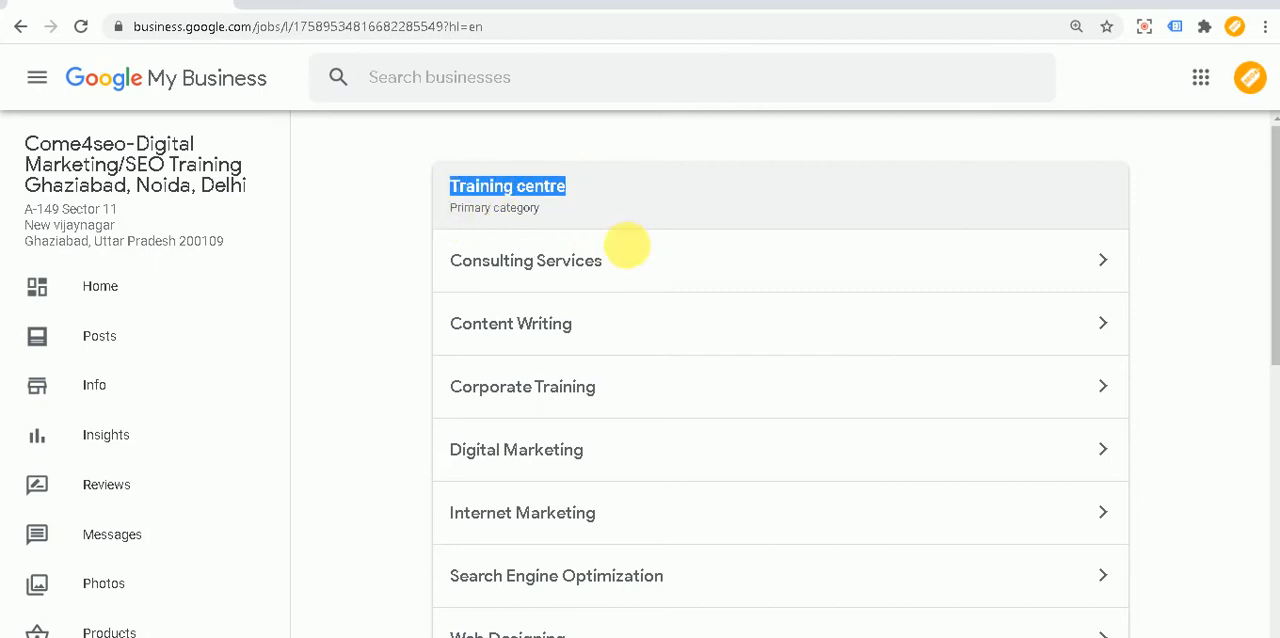
scroll(632, 260, "down", 3)
scroll(632, 270, "down", 3)
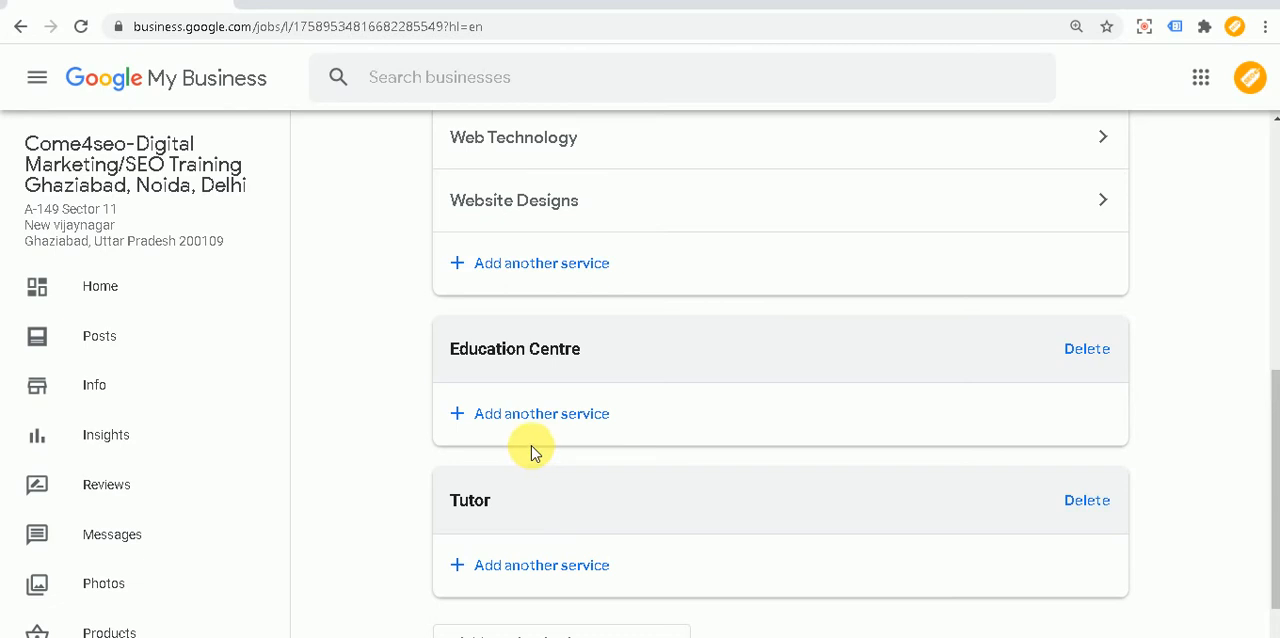
scroll(580, 412, "down", 1)
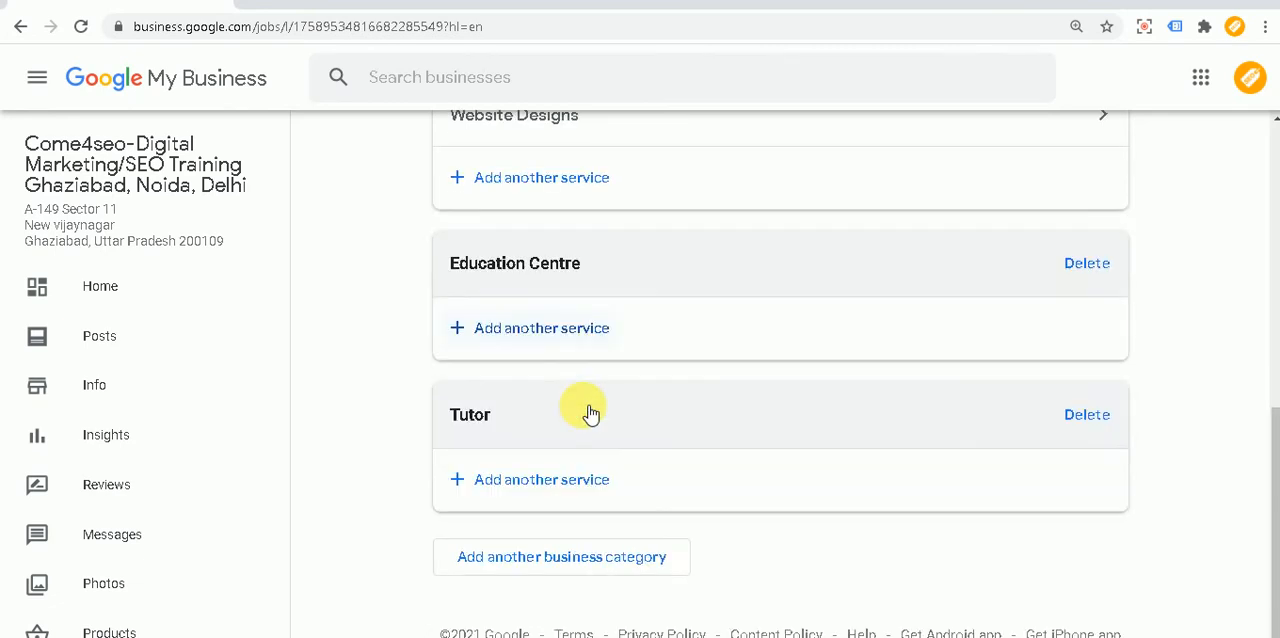
Step: Start adding another business category, try "digital marketing" as the search term, and clear it
left_click(487, 569)
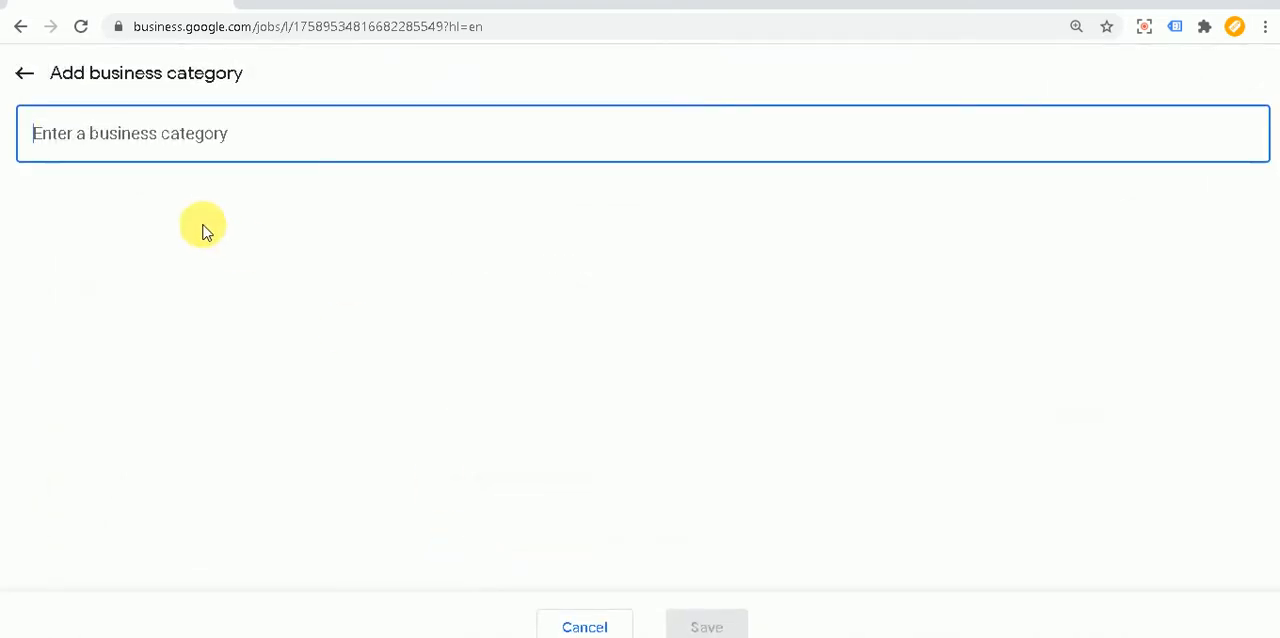
type("digital ")
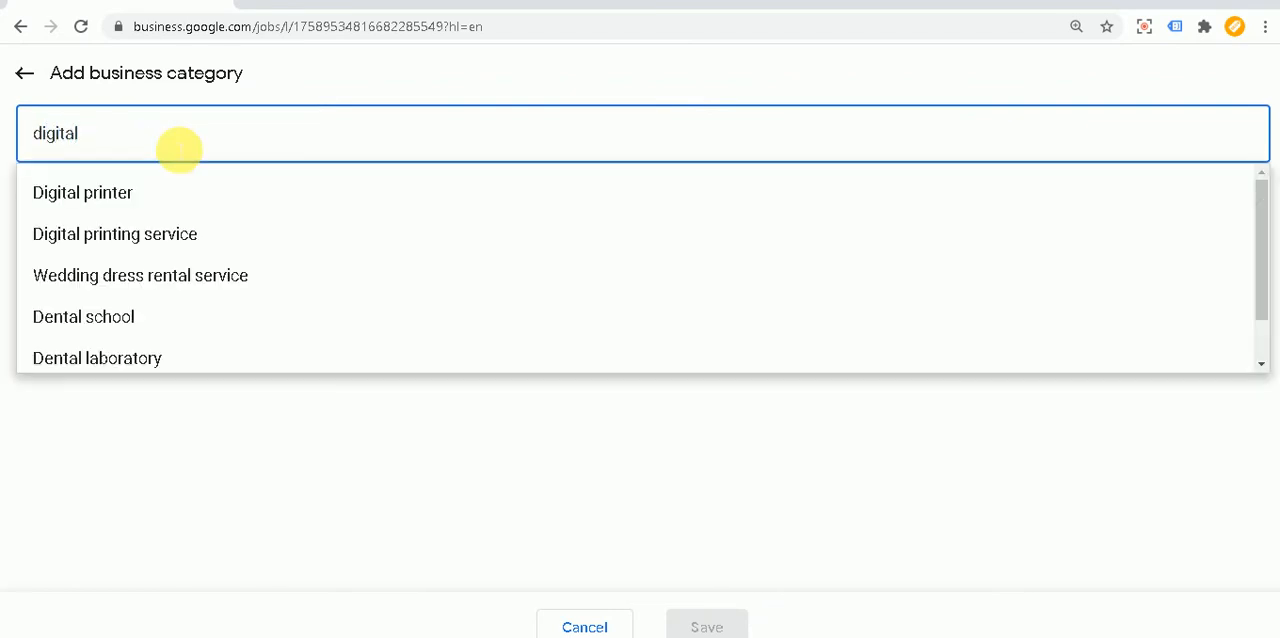
type("marketing")
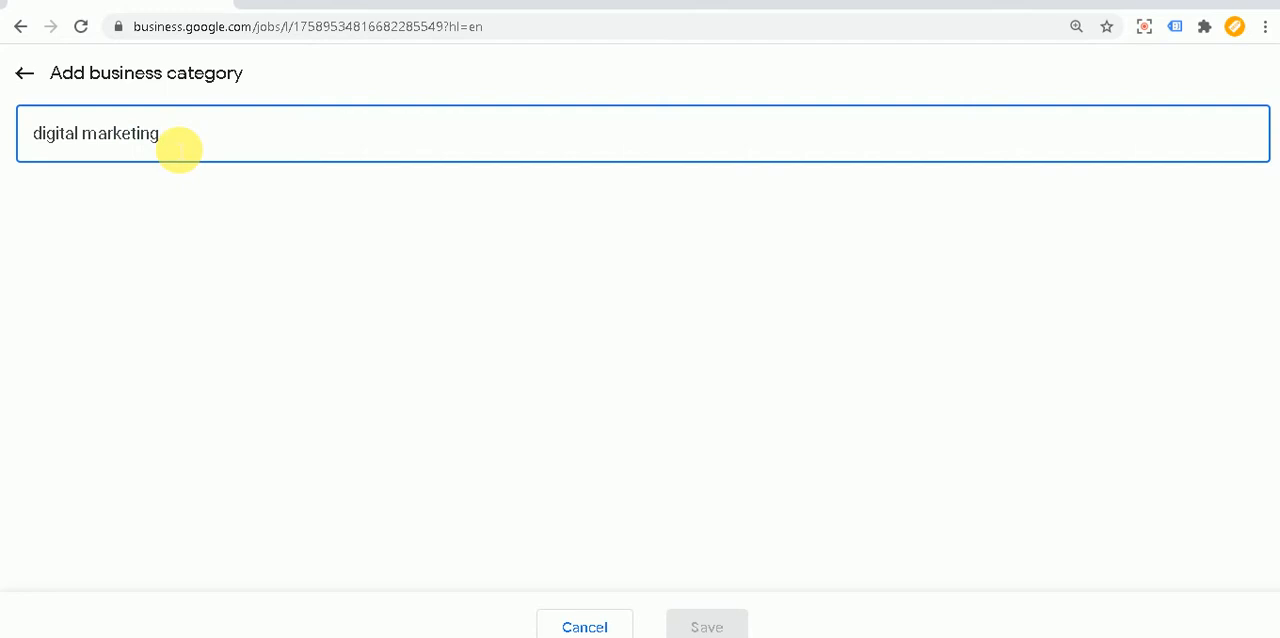
key("BackSpace")
key("BackSpace")
key("BackSpace")
key("BackSpace")
key("BackSpace")
key("BackSpace")
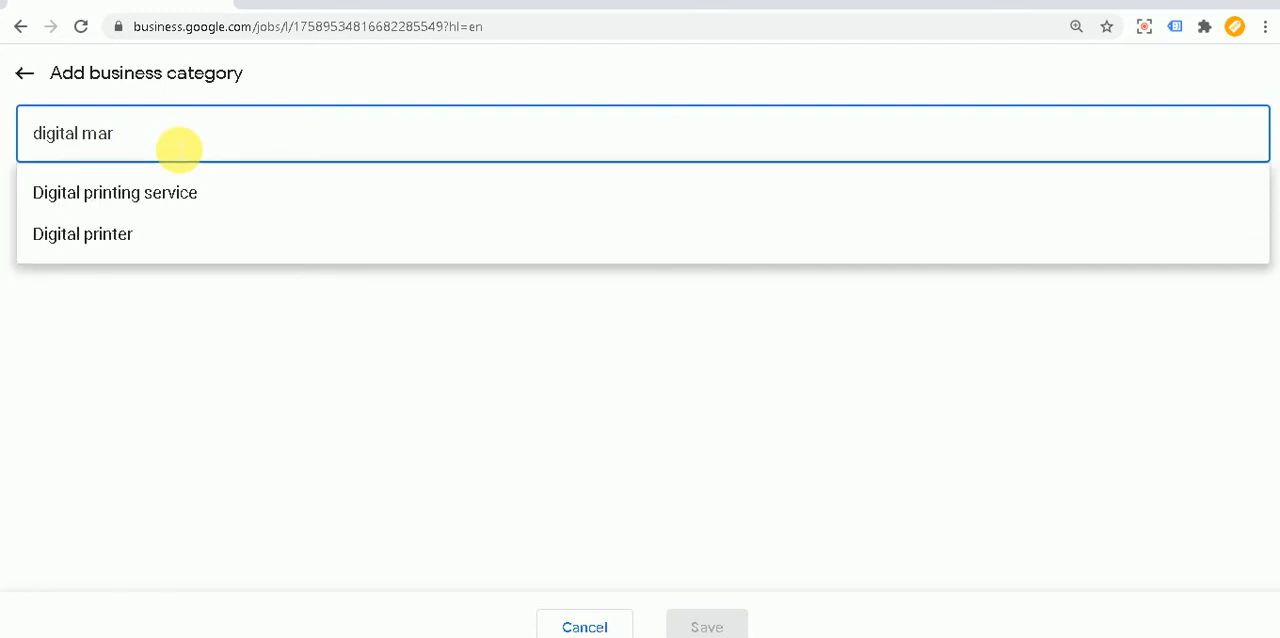
key("BackSpace")
key("BackSpace")
key("BackSpace")
key("BackSpace")
key("BackSpace")
key("BackSpace")
key("BackSpace")
key("BackSpace")
key("BackSpace")
key("BackSpace")
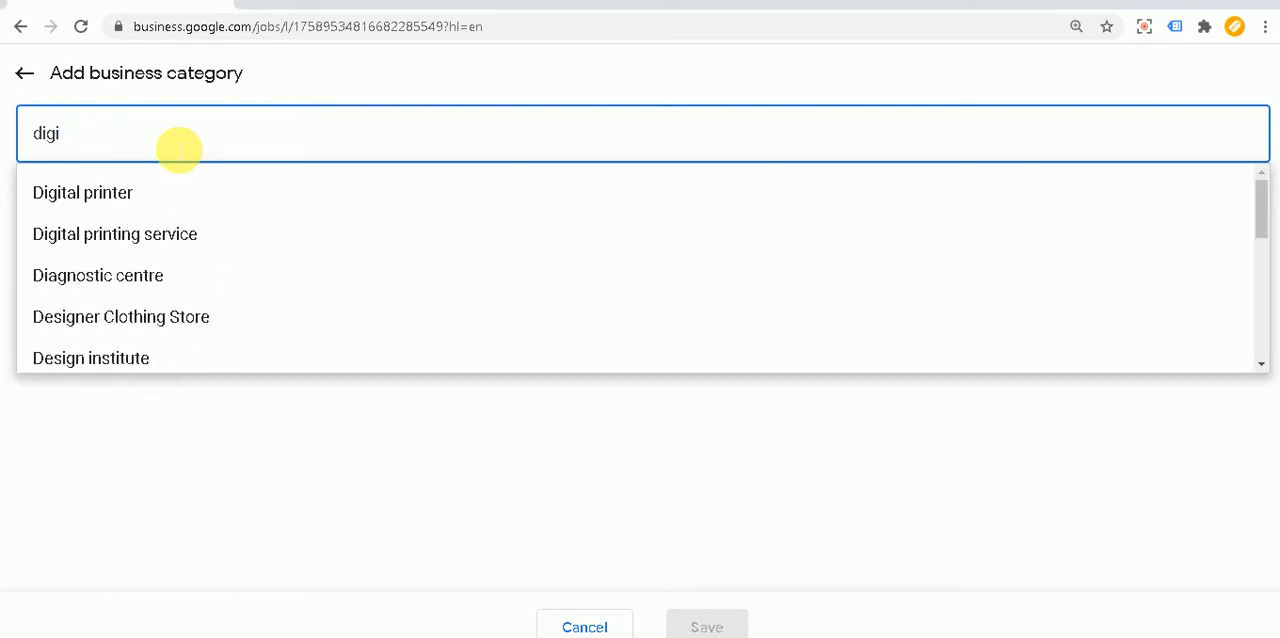
key("BackSpace")
Step: Search for a web design category and choose Web Designer as the additional business category
type("we")
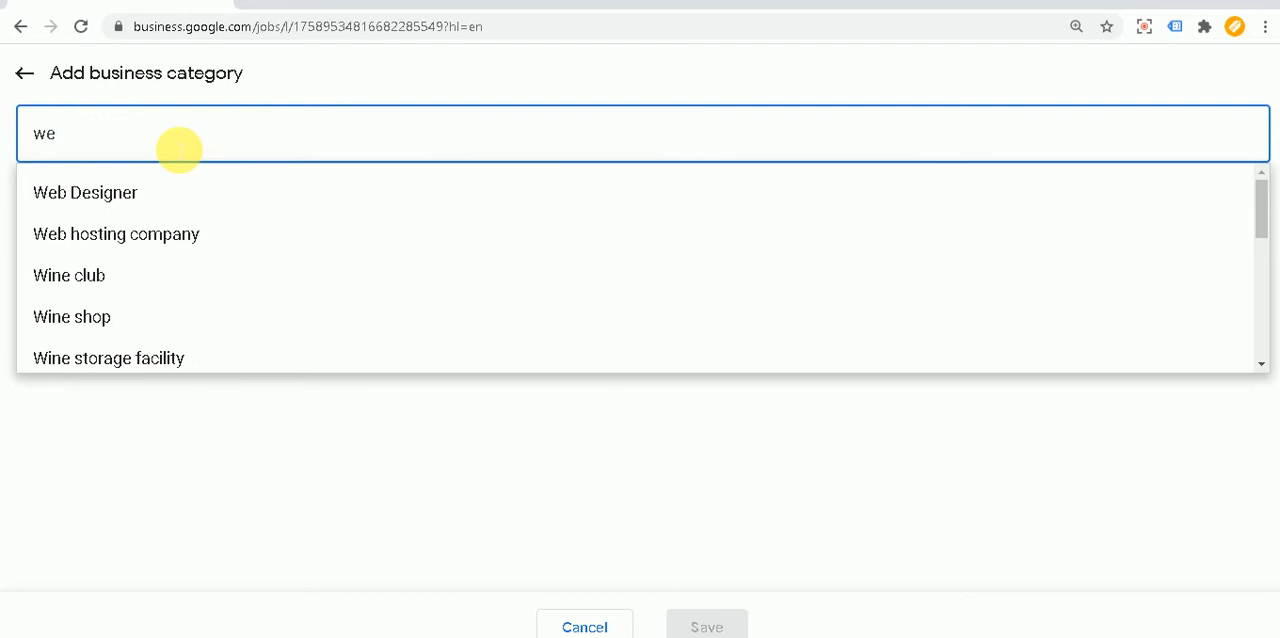
type(" dev")
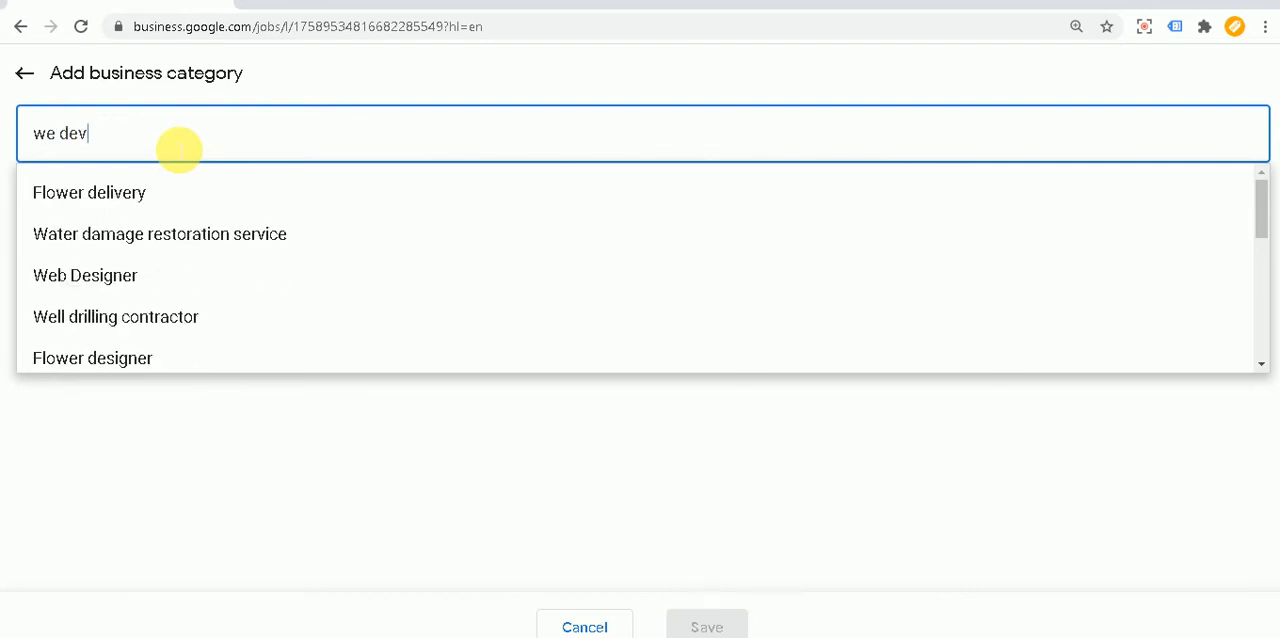
key("BackSpace")
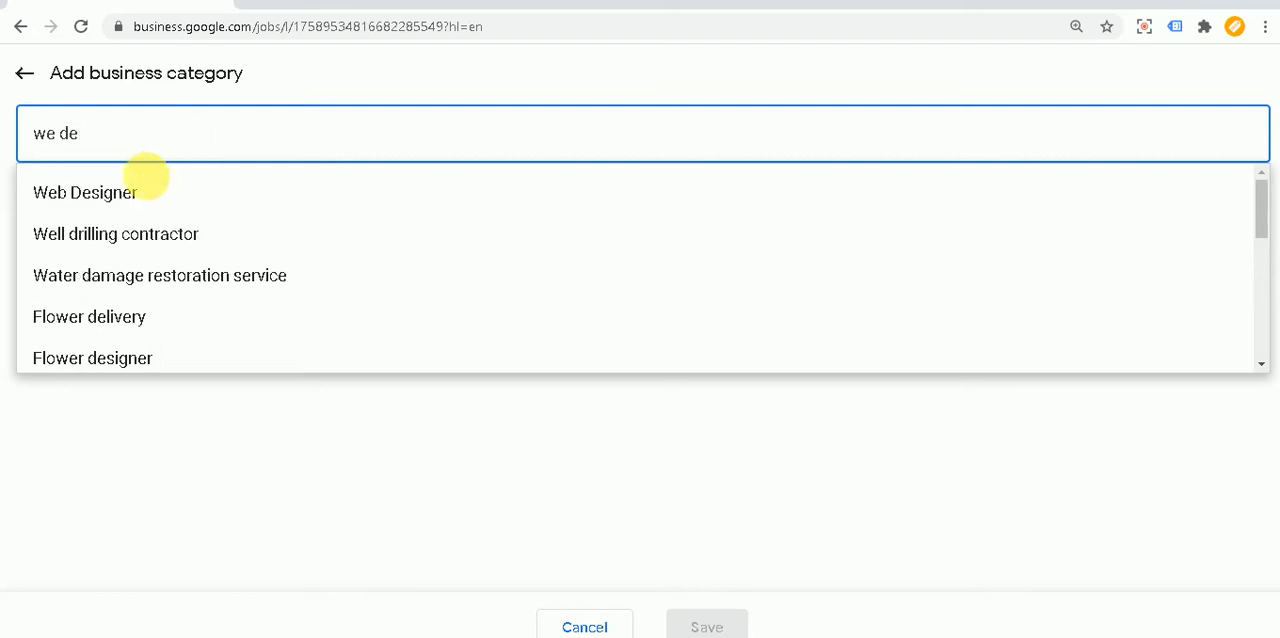
left_click(131, 193)
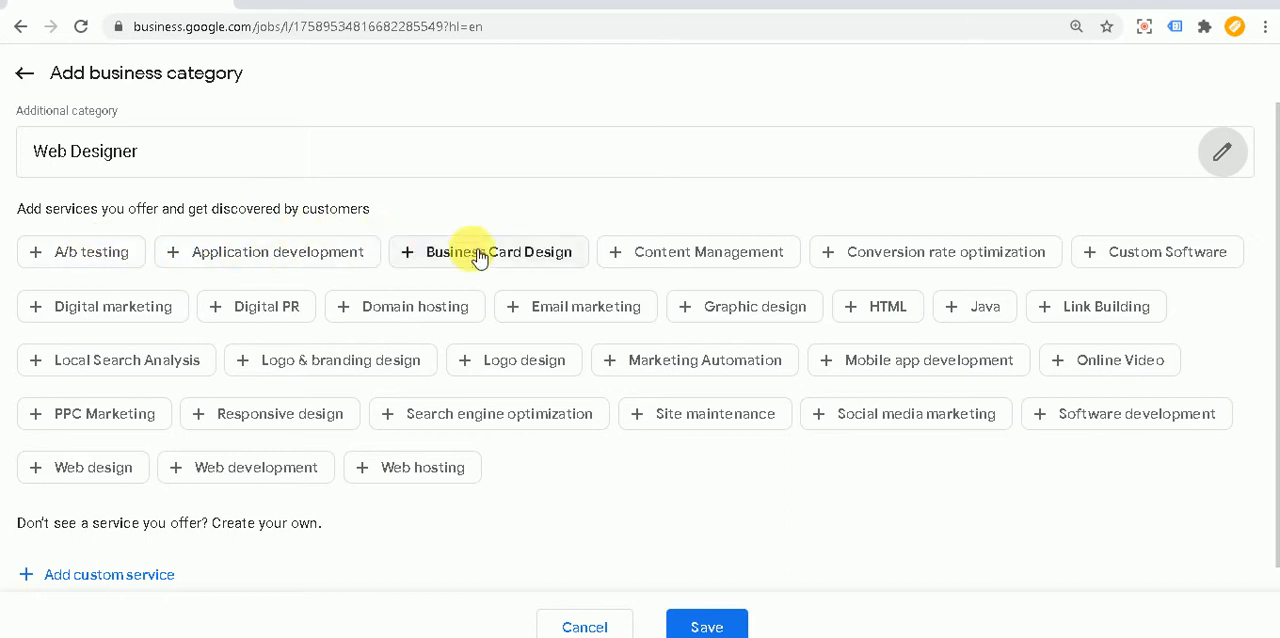
Step: Add Content Management, Email marketing and Digital marketing as Web Designer services and save the category
left_click(718, 253)
left_click(583, 313)
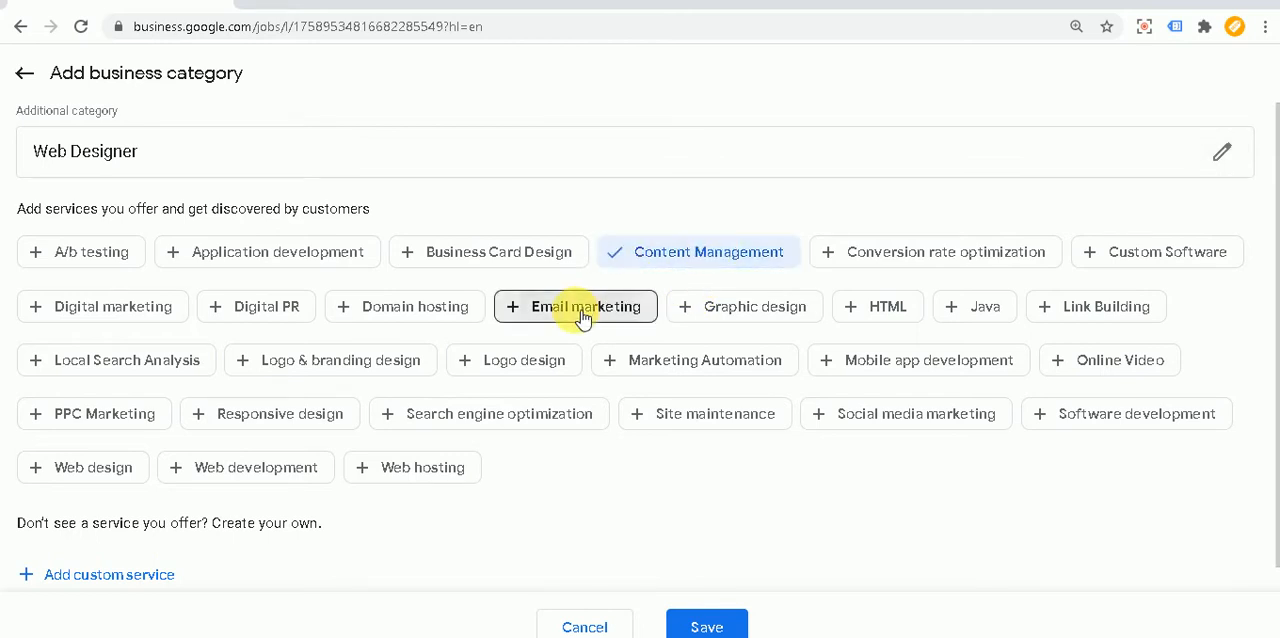
left_click(142, 310)
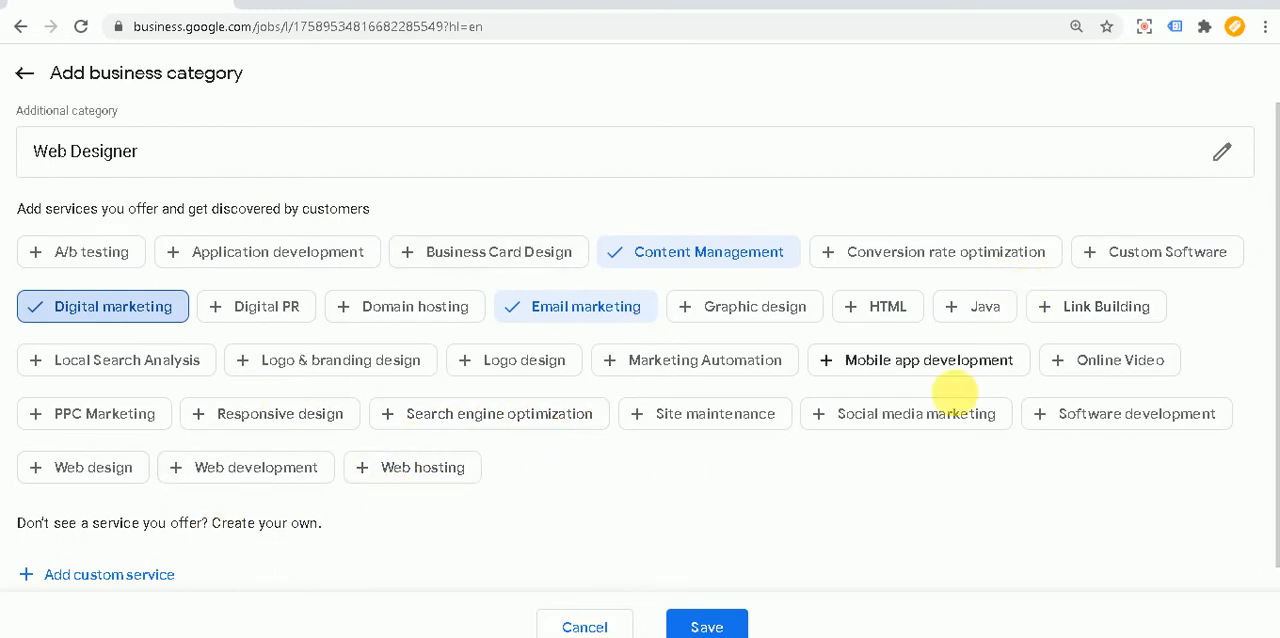
left_click(706, 627)
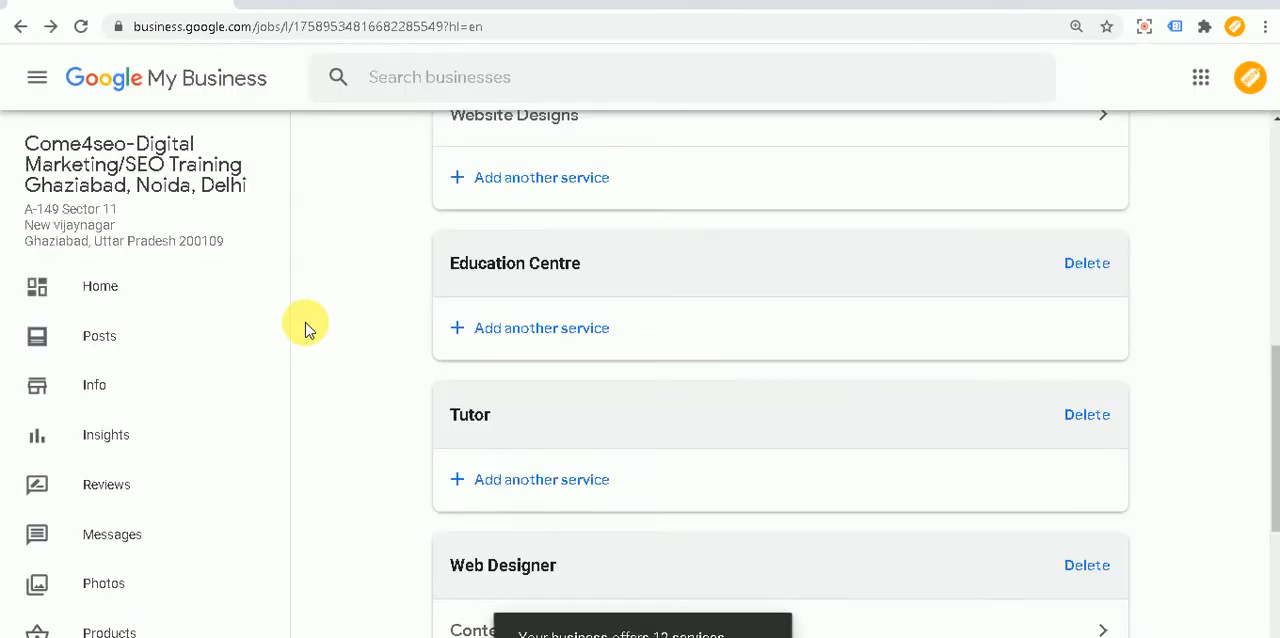
Step: Open the Consulting Services entry under Training centre and set its price type to From
scroll(600, 350, "down", 2)
scroll(580, 400, "down", 2)
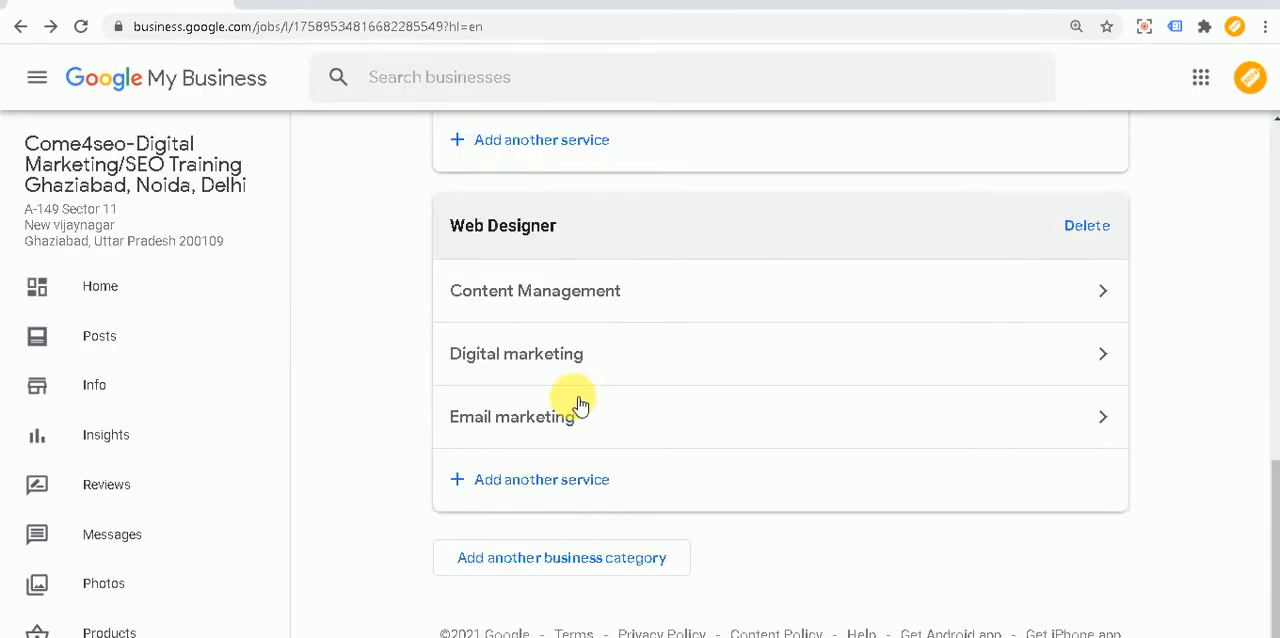
scroll(600, 450, "up", 5)
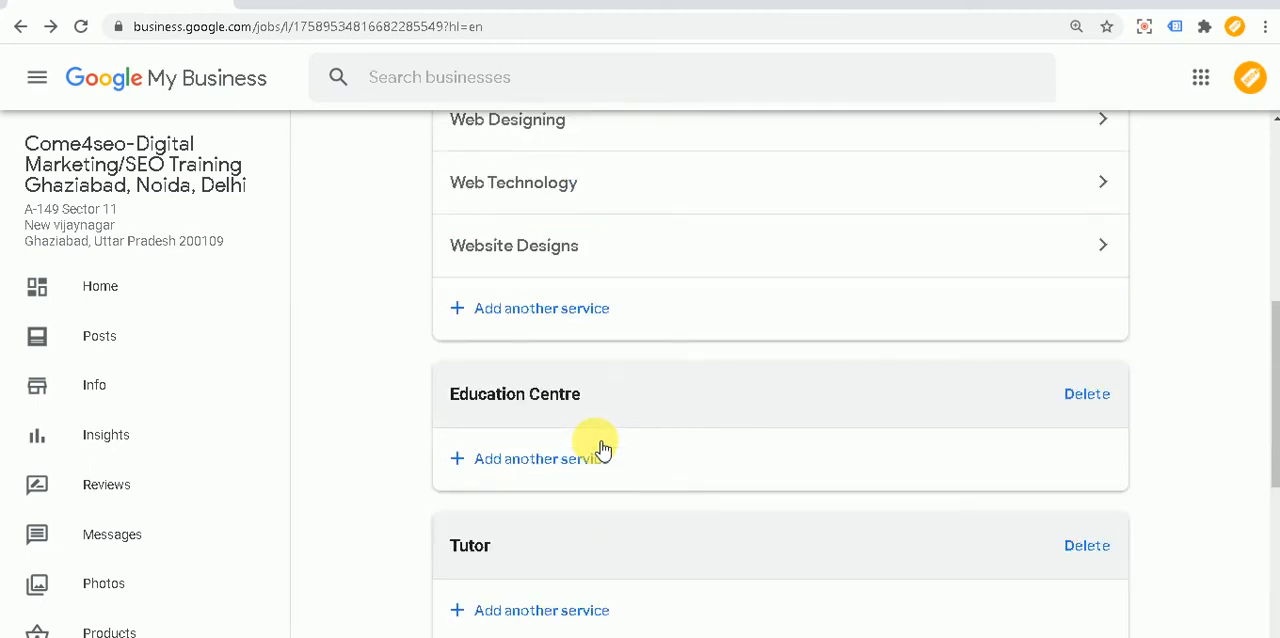
scroll(598, 450, "up", 5)
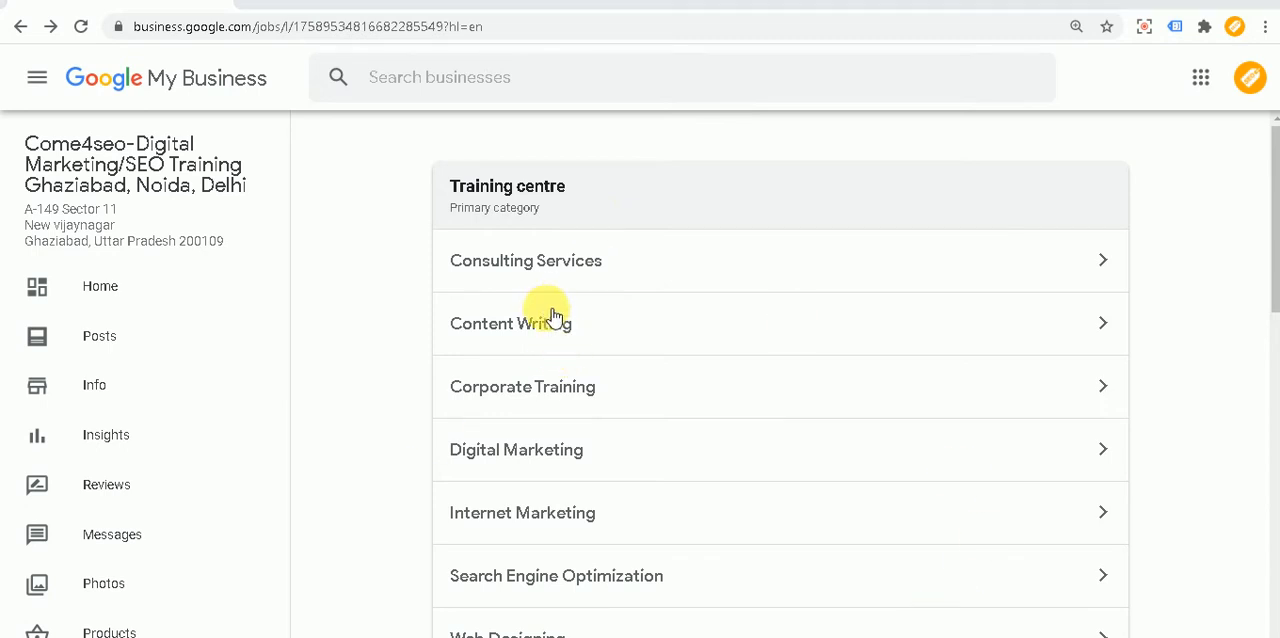
left_click(593, 264)
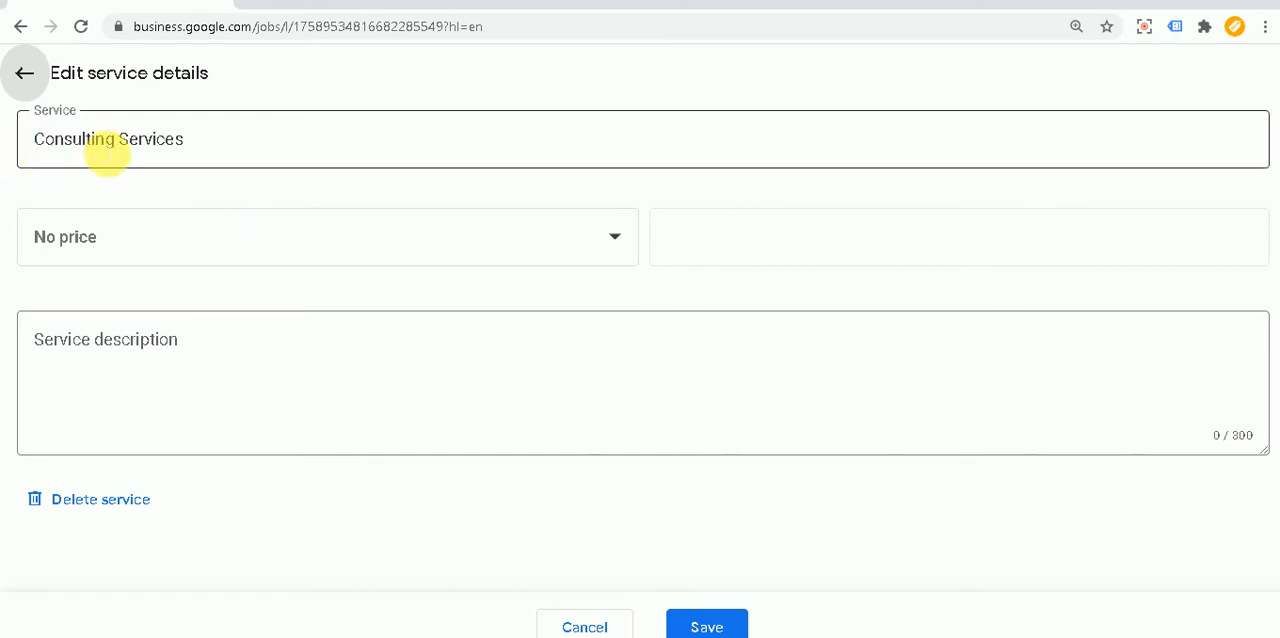
left_click(225, 250)
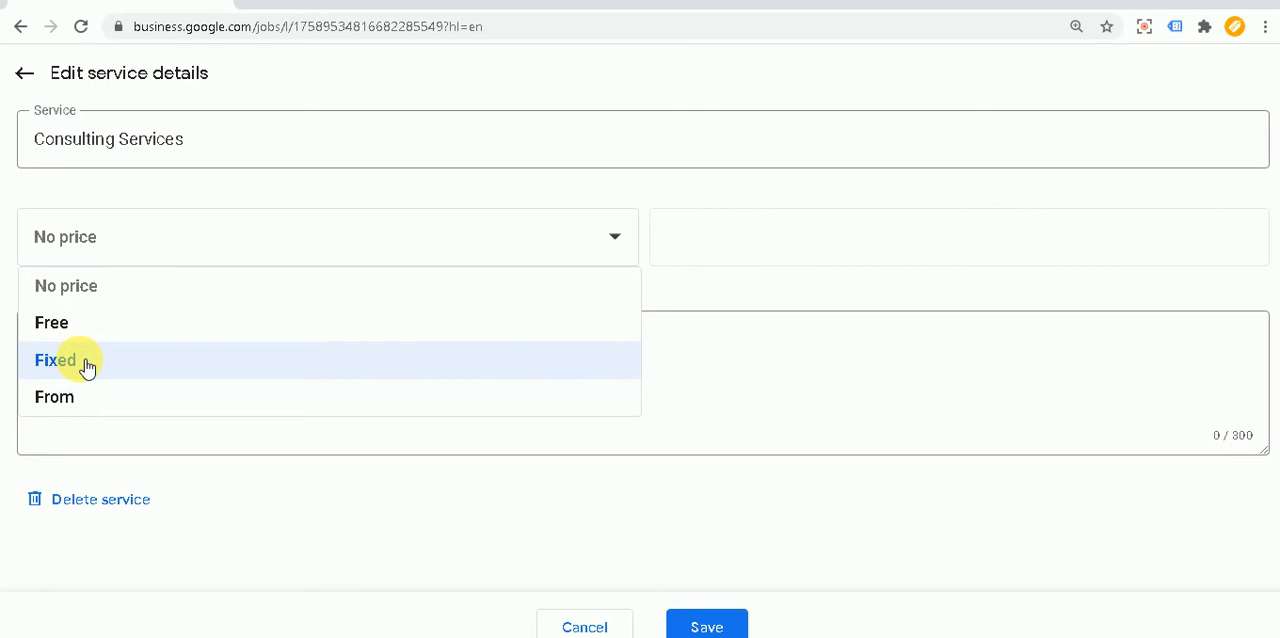
left_click(80, 397)
Step: Set the service price of Consulting Services to 6000 INR
left_click(738, 257)
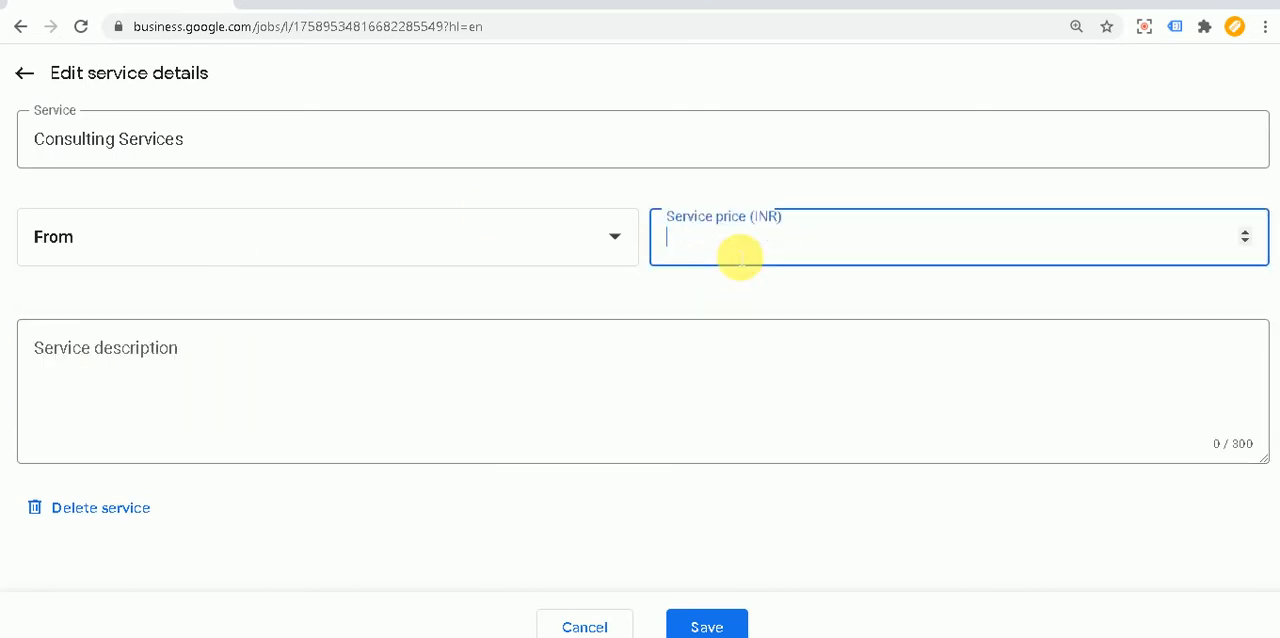
type("5")
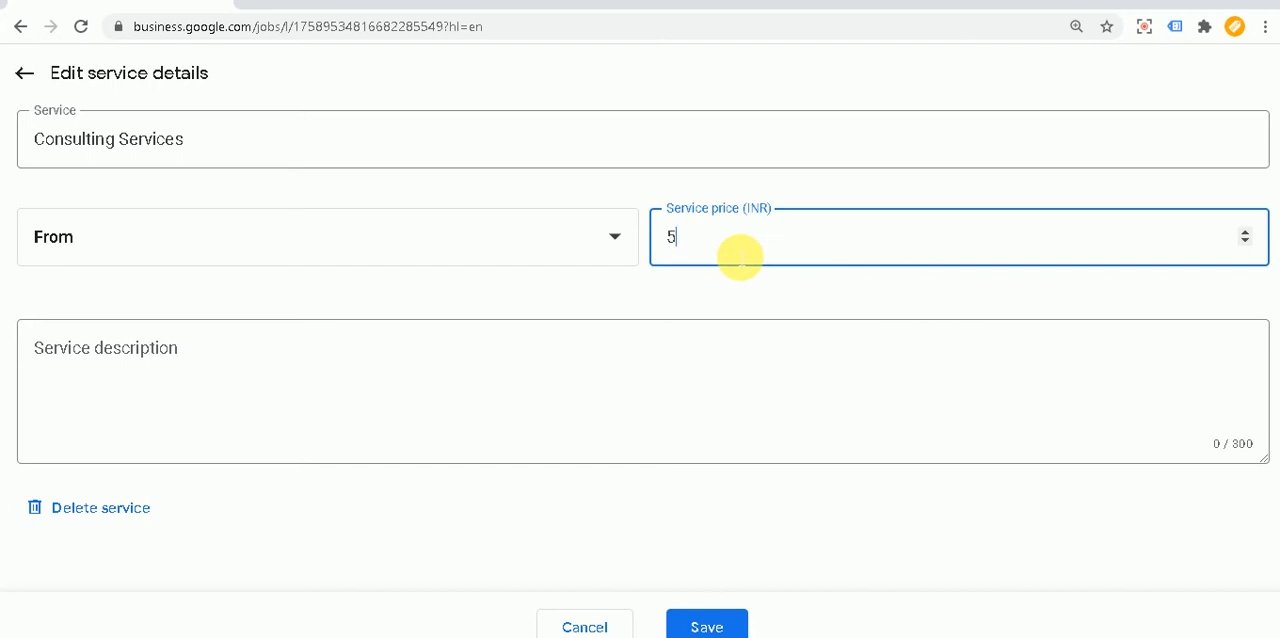
key("BackSpace")
type("6-")
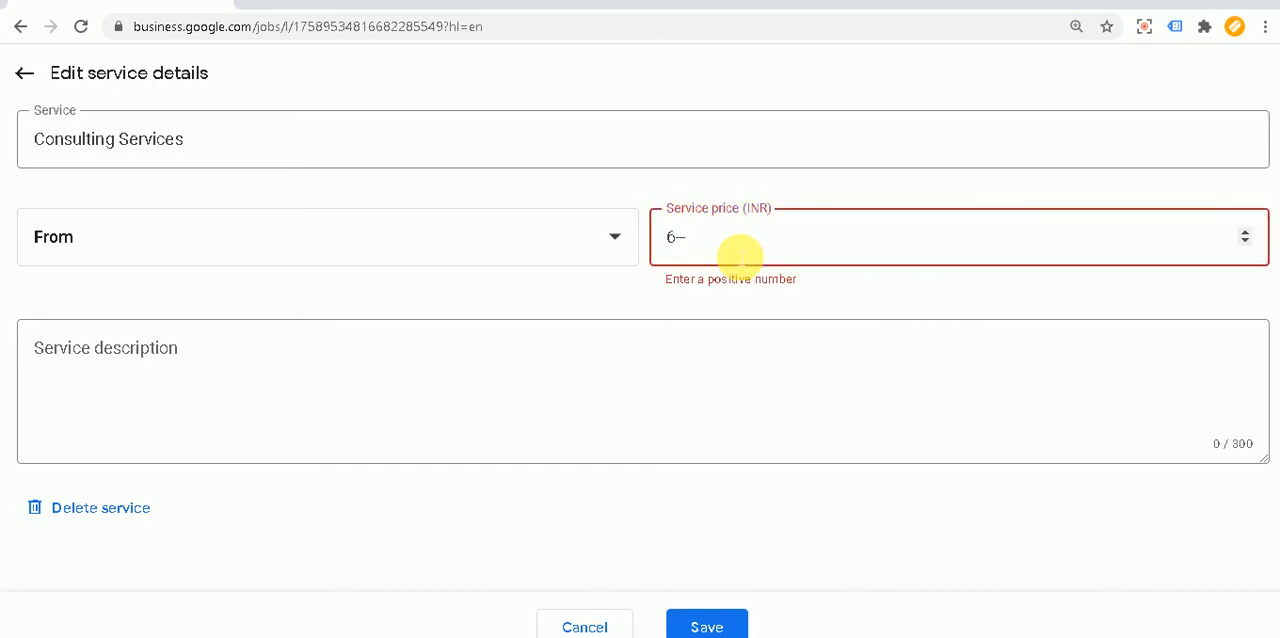
type("00")
key("BackSpace")
key("BackSpace")
key("BackSpace")
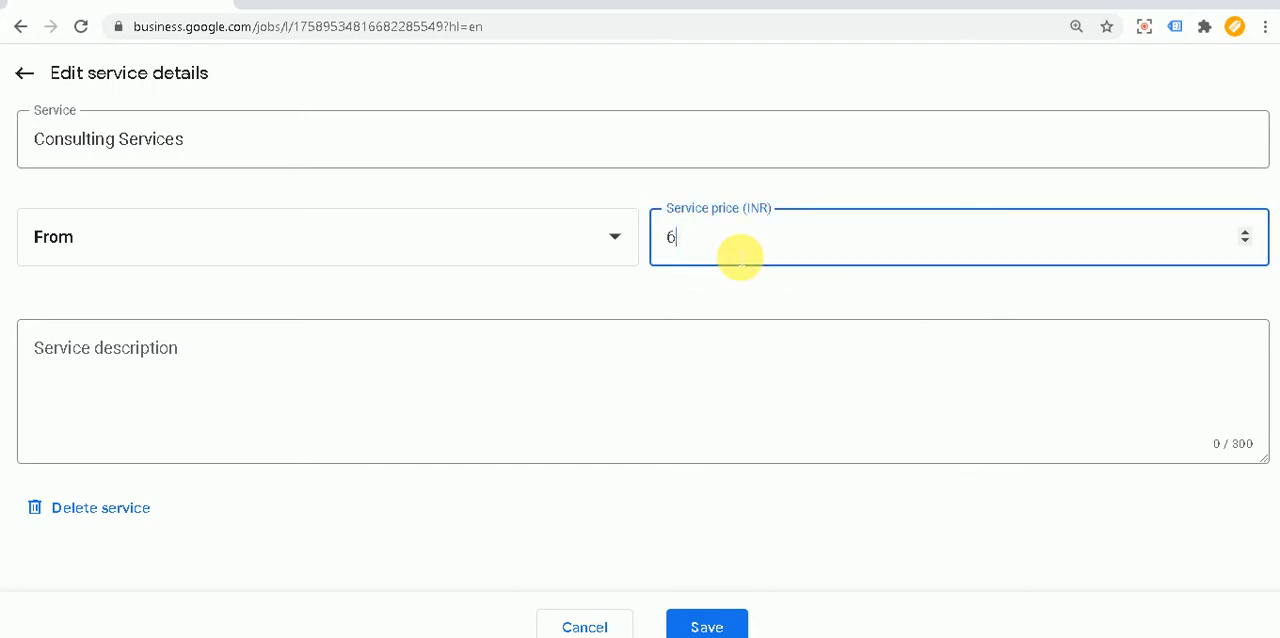
type("000")
Step: Start the Consulting Services description as a dashed list with the lines "- Seo Consultancy" and "- Facebook"
left_click(233, 364)
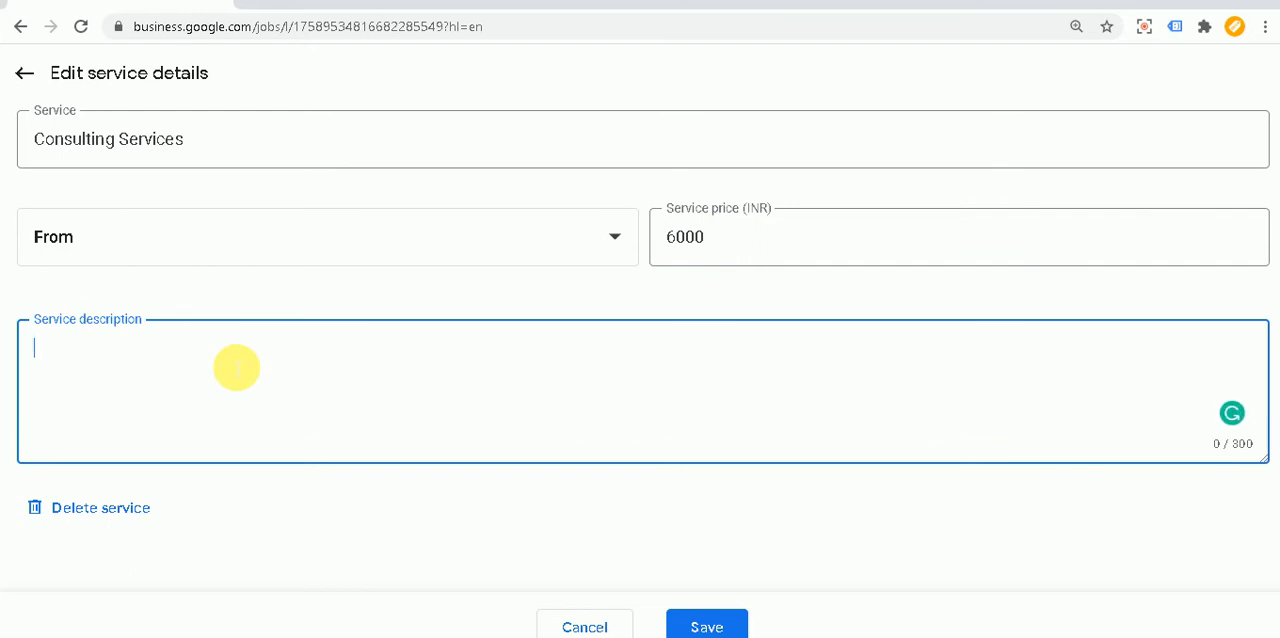
type("- Seo Consul")
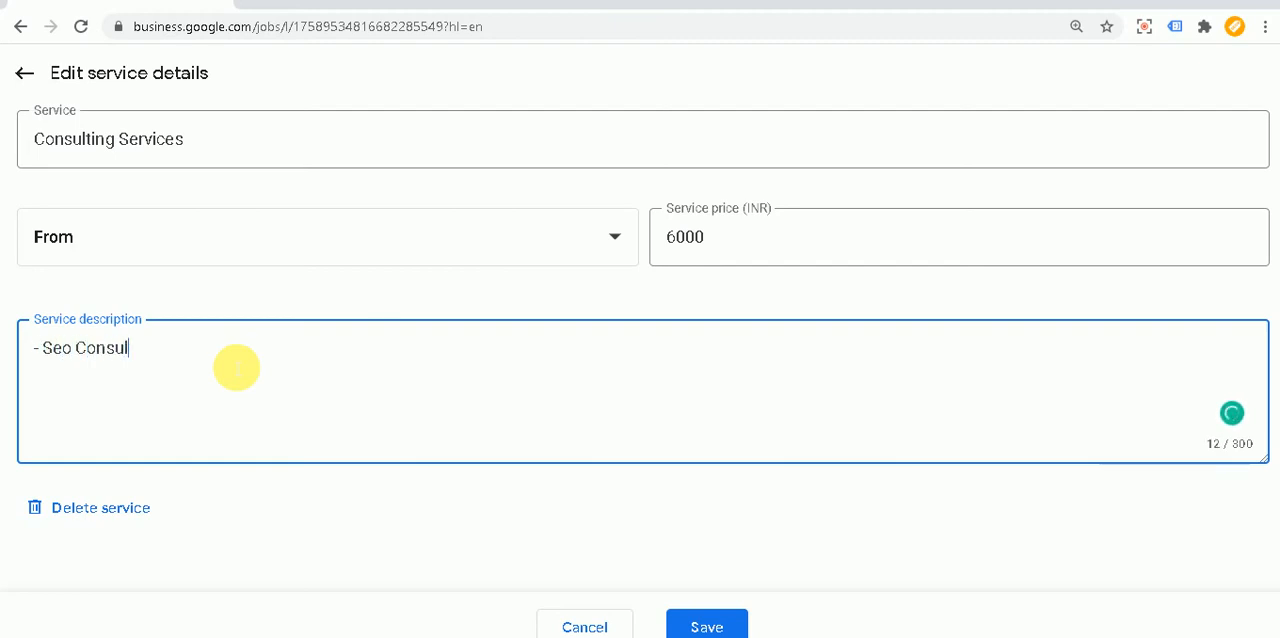
type("tancy")
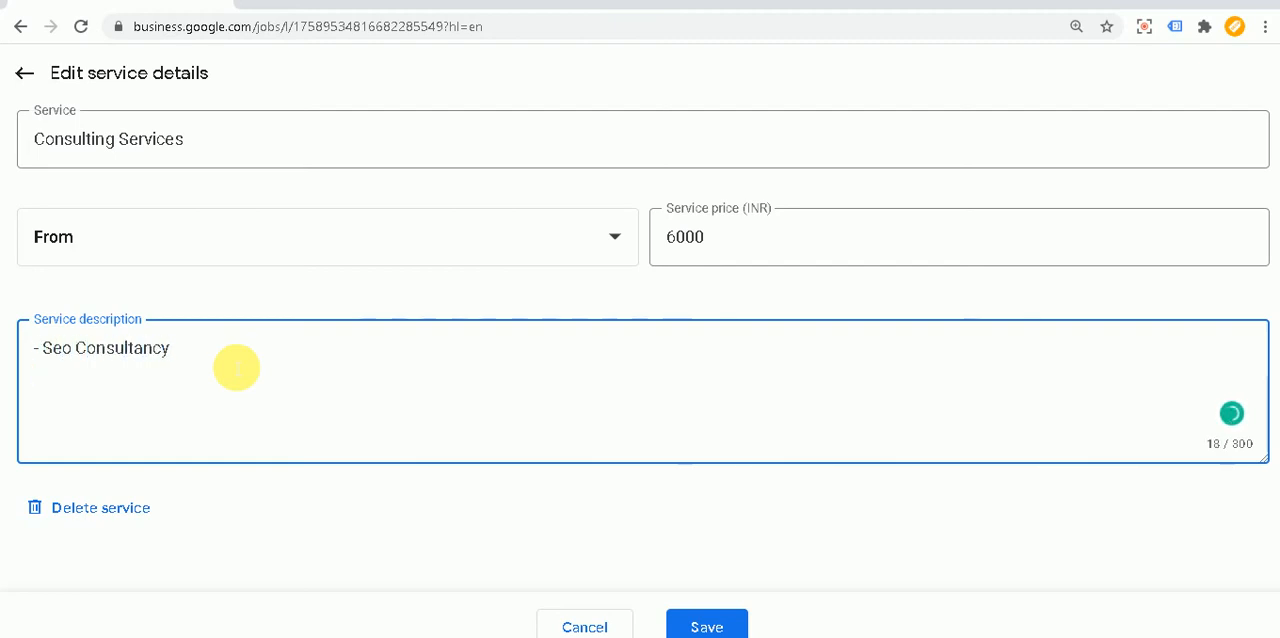
type(" - Facebook C")
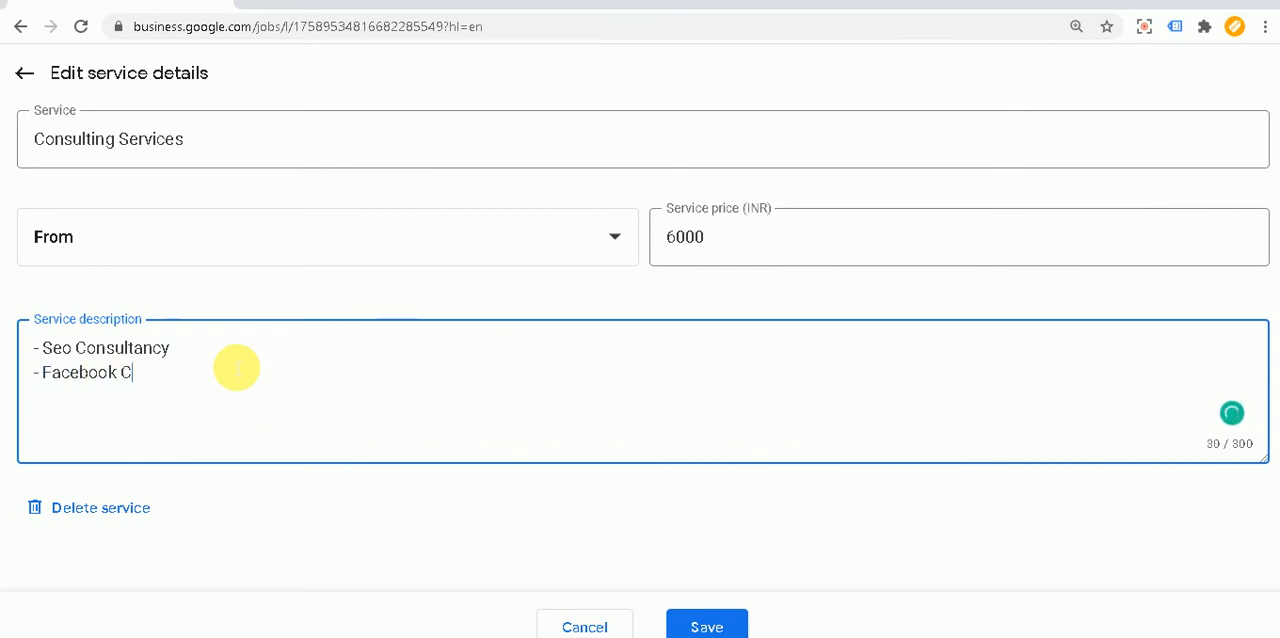
key("BackSpace")
key("BackSpace")
Step: Add the lines "- Google Adword" and "- Google Adsense" to the description, correcting the spelling of Adsense with the suggested word
type("- Google Adwor")
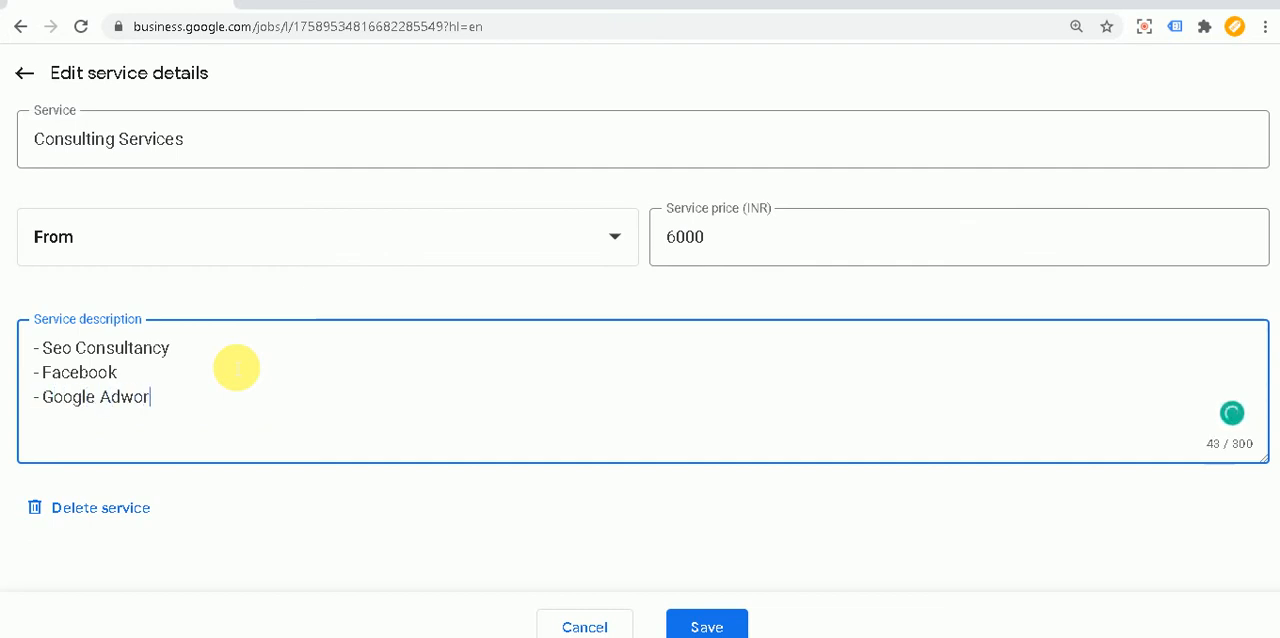
type("d")
type(" - ")
type("Google")
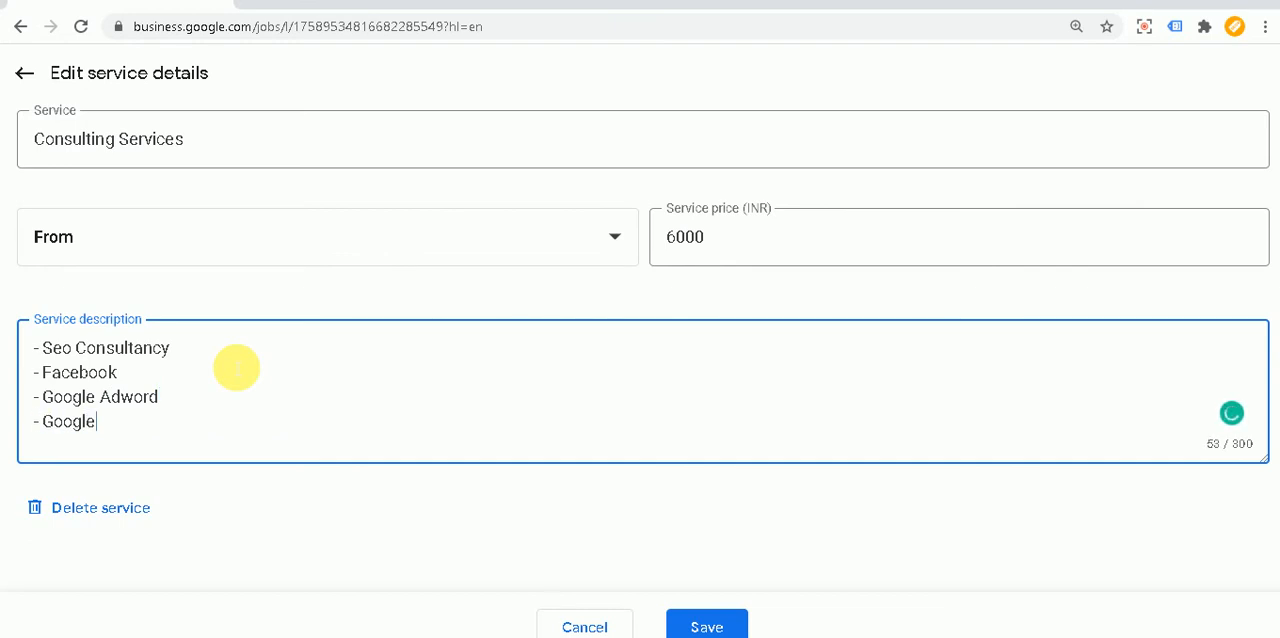
type(" Adesnce")
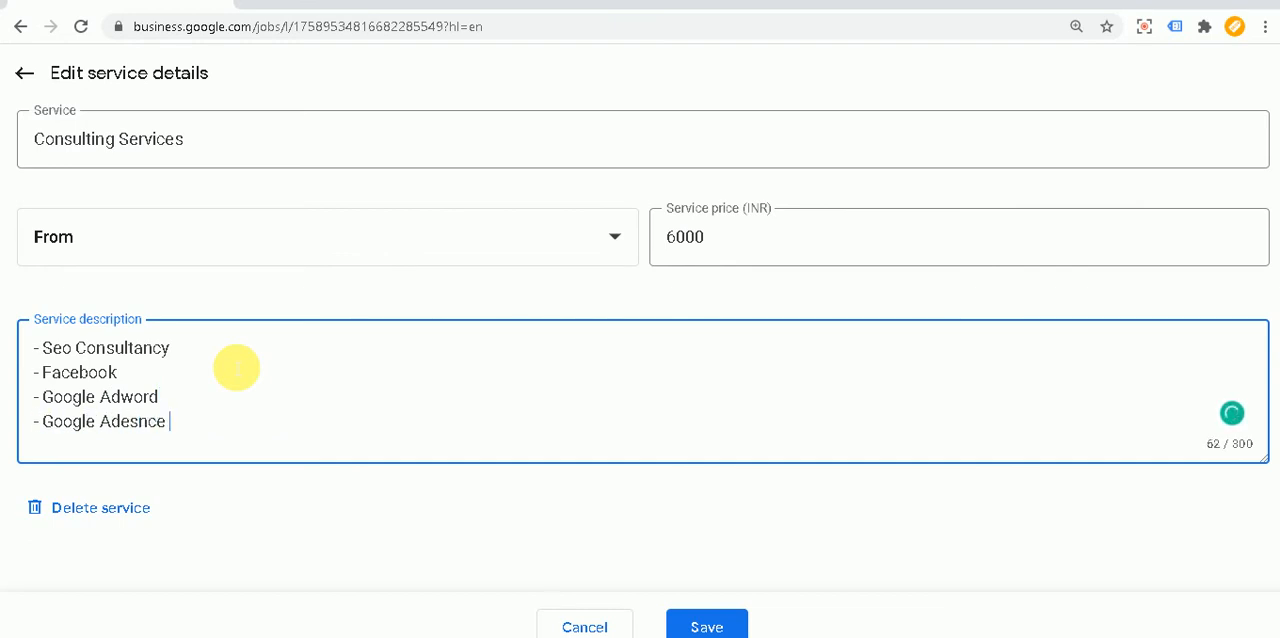
key("Return")
type("-")
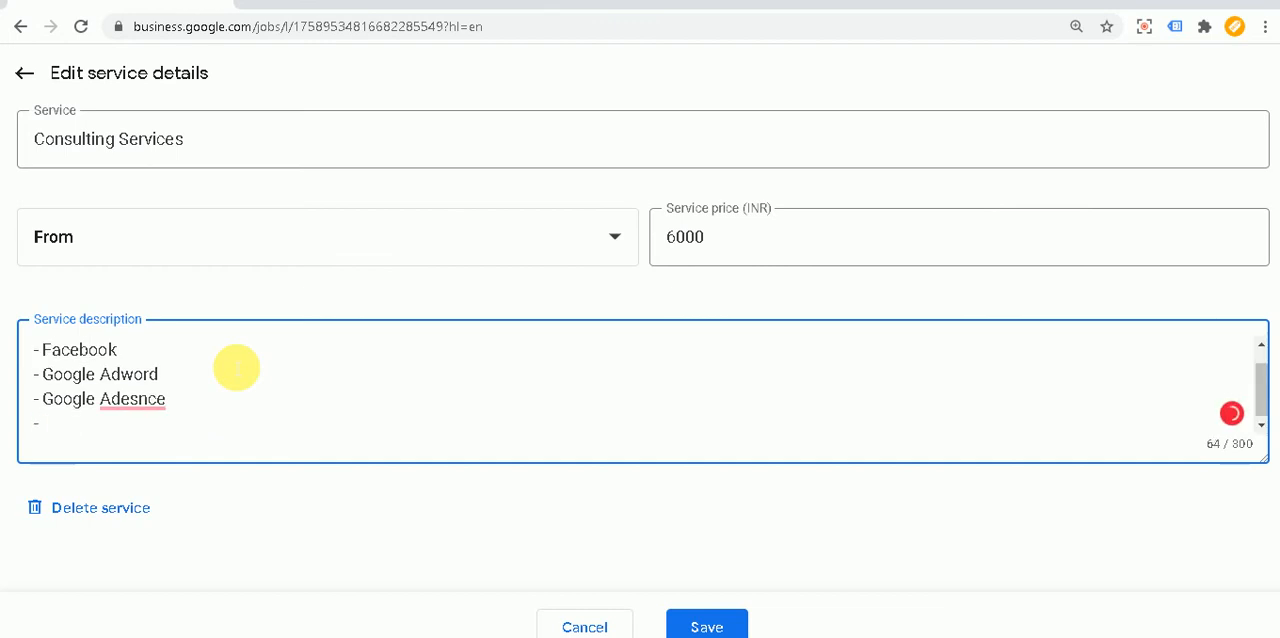
mouse_move(149, 397)
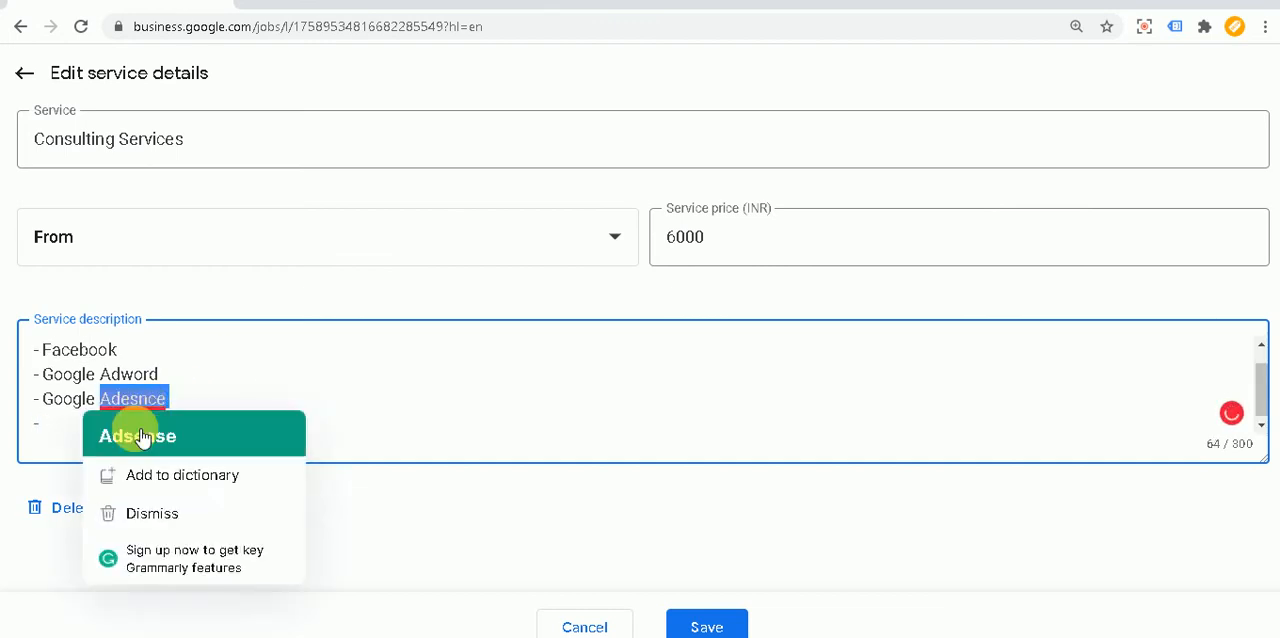
left_click(137, 431)
Step: Complete the description's last dashed line with "Instagram" and save the Consulting Services details
left_click(108, 429)
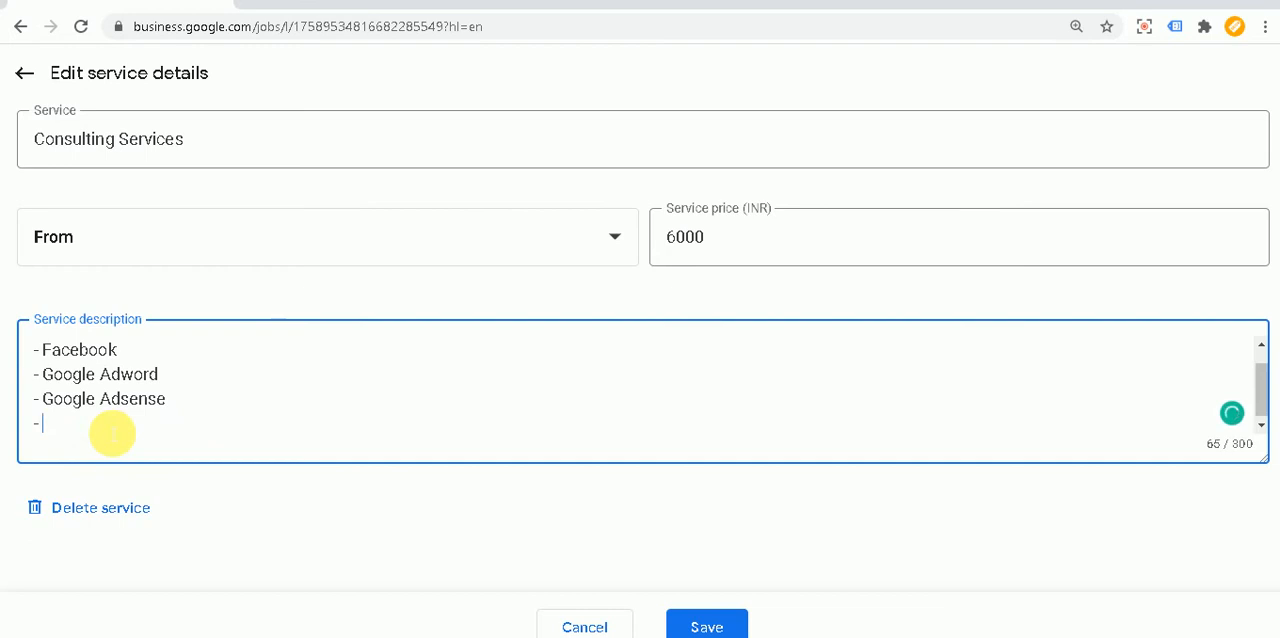
type("Instagram")
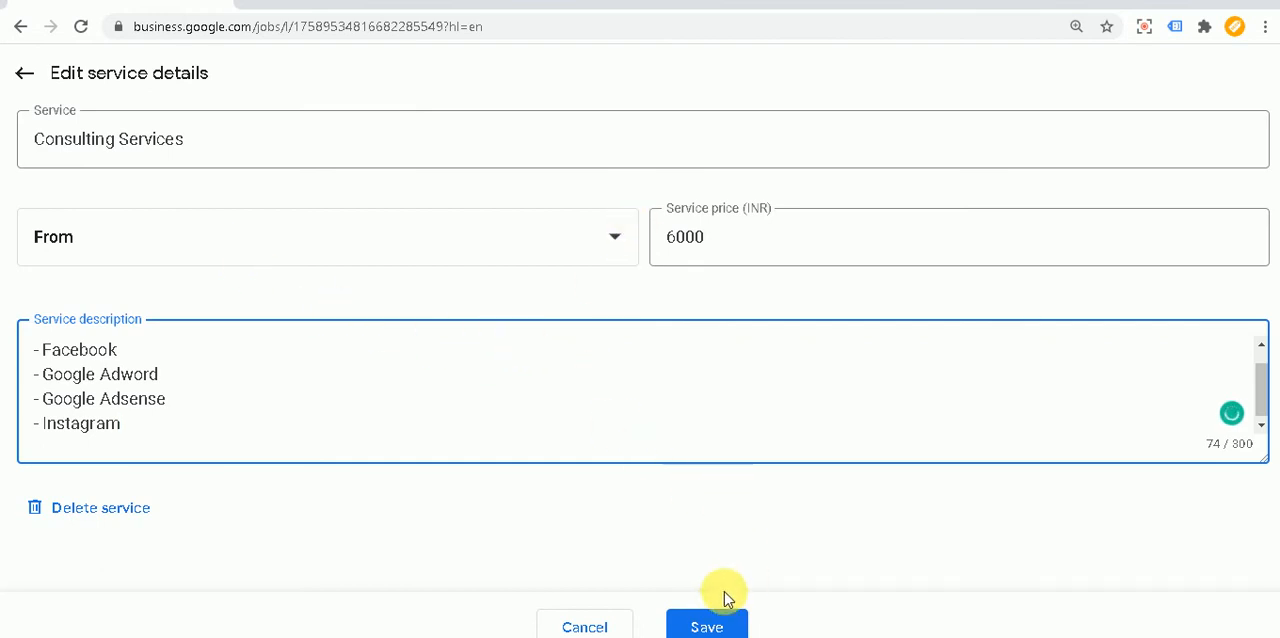
left_click(707, 622)
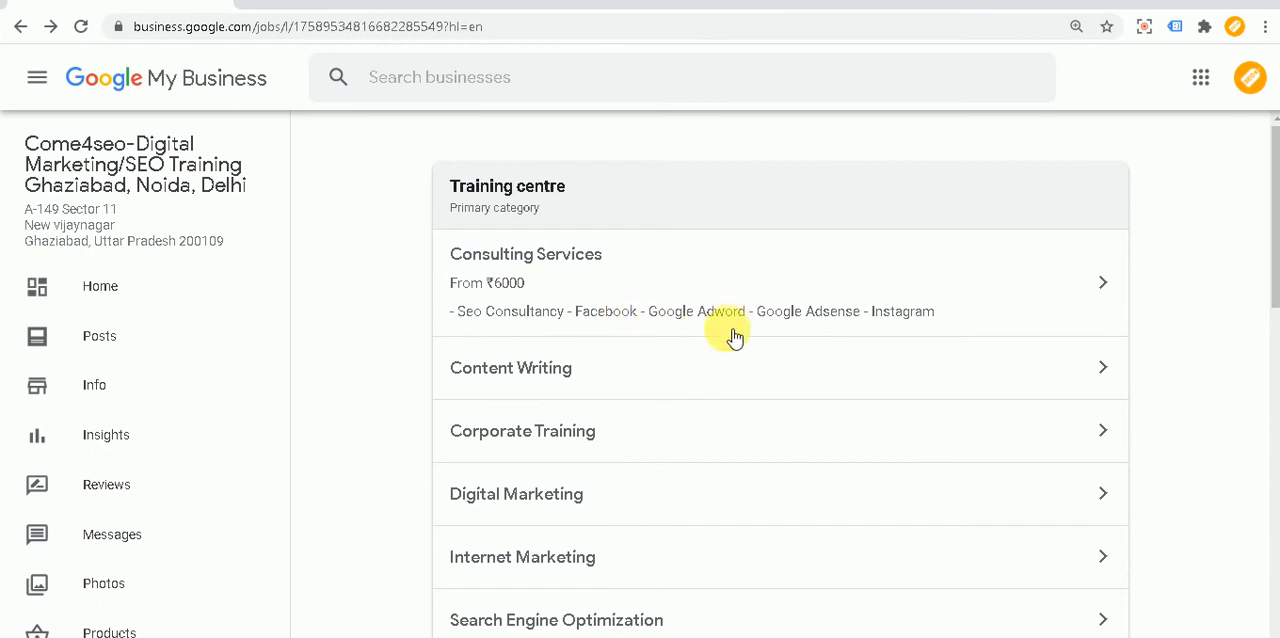
Step: Open the Content Writing service and set its price to From 2000 INR
left_click(566, 397)
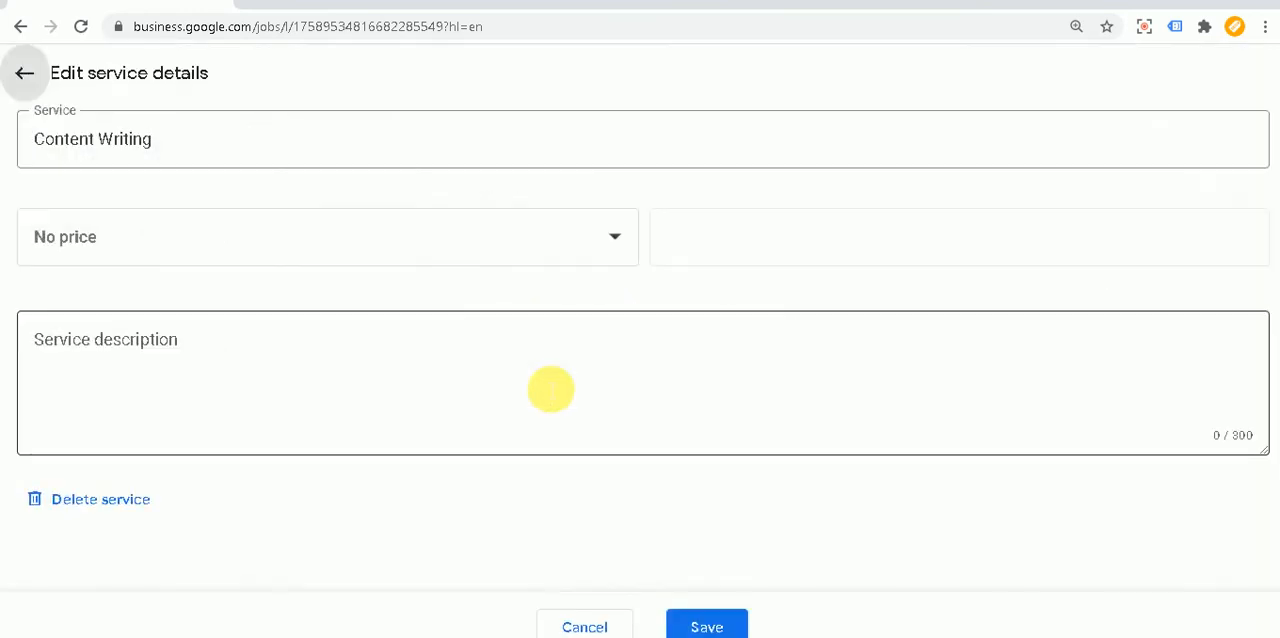
left_click(160, 232)
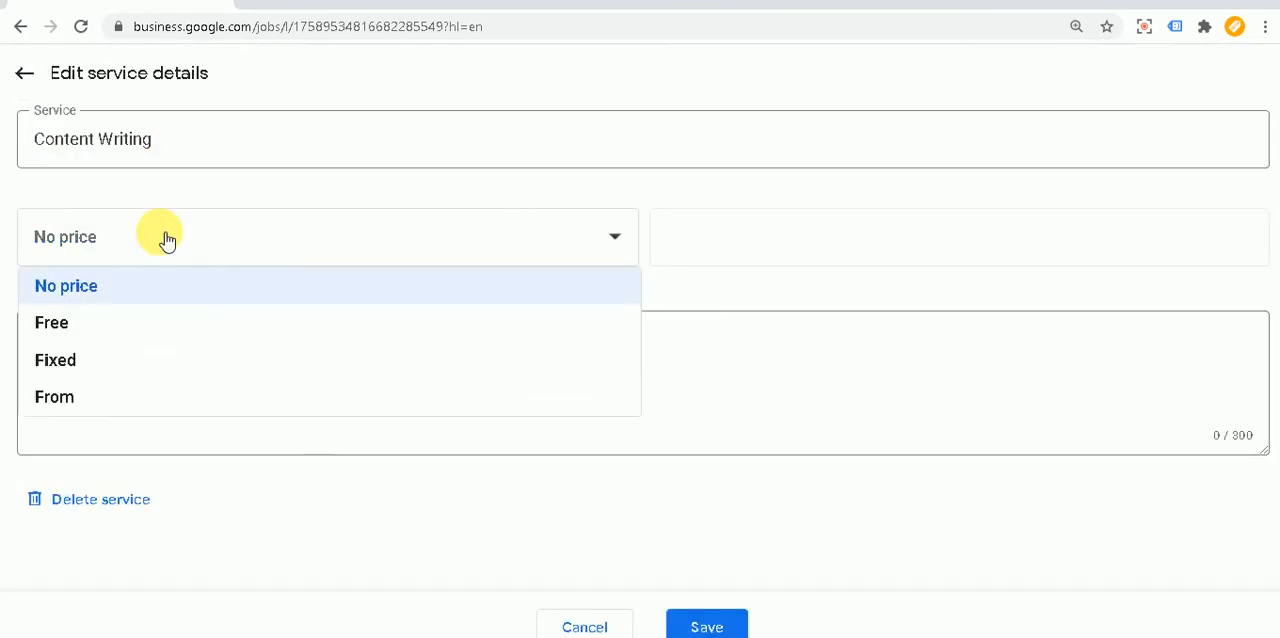
left_click(86, 402)
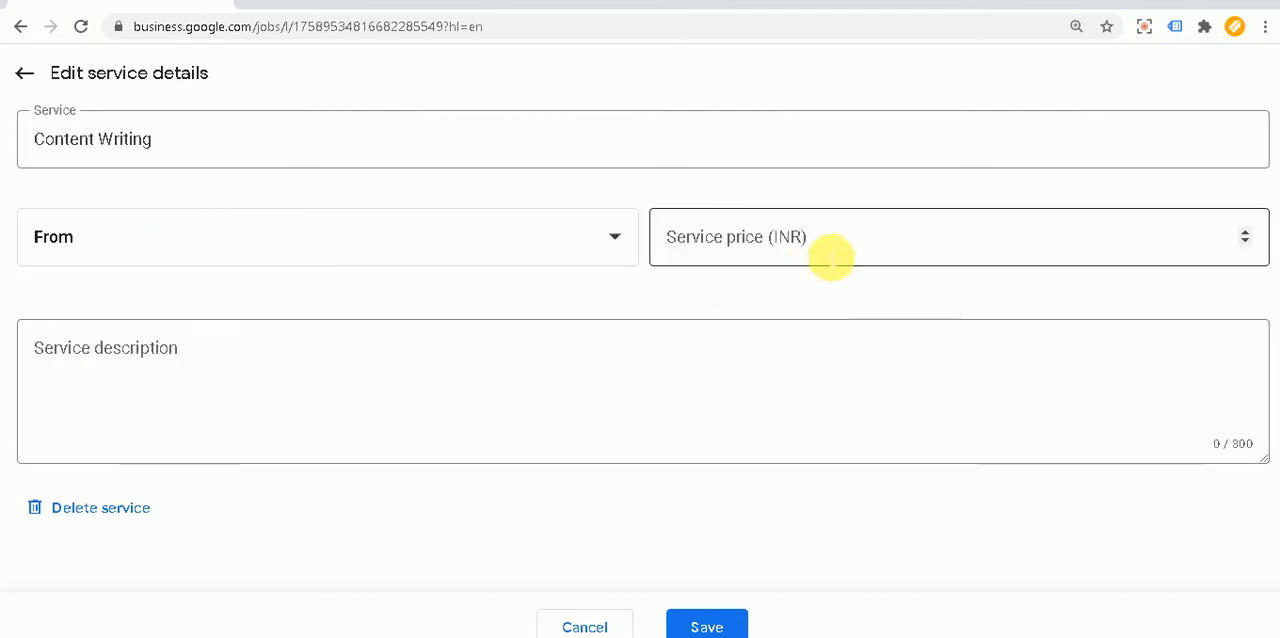
left_click(830, 256)
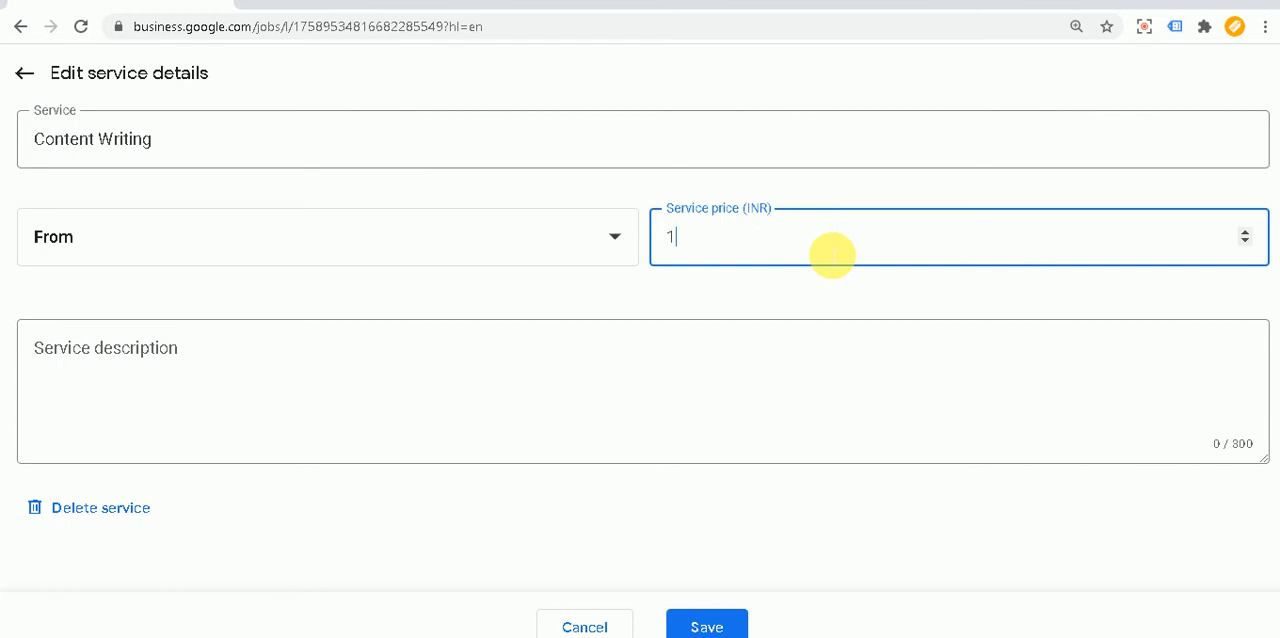
type("2000")
Step: Enter "- Article Writer" as the first line of the Content Writing description, correcting the misspelled second word
left_click(363, 369)
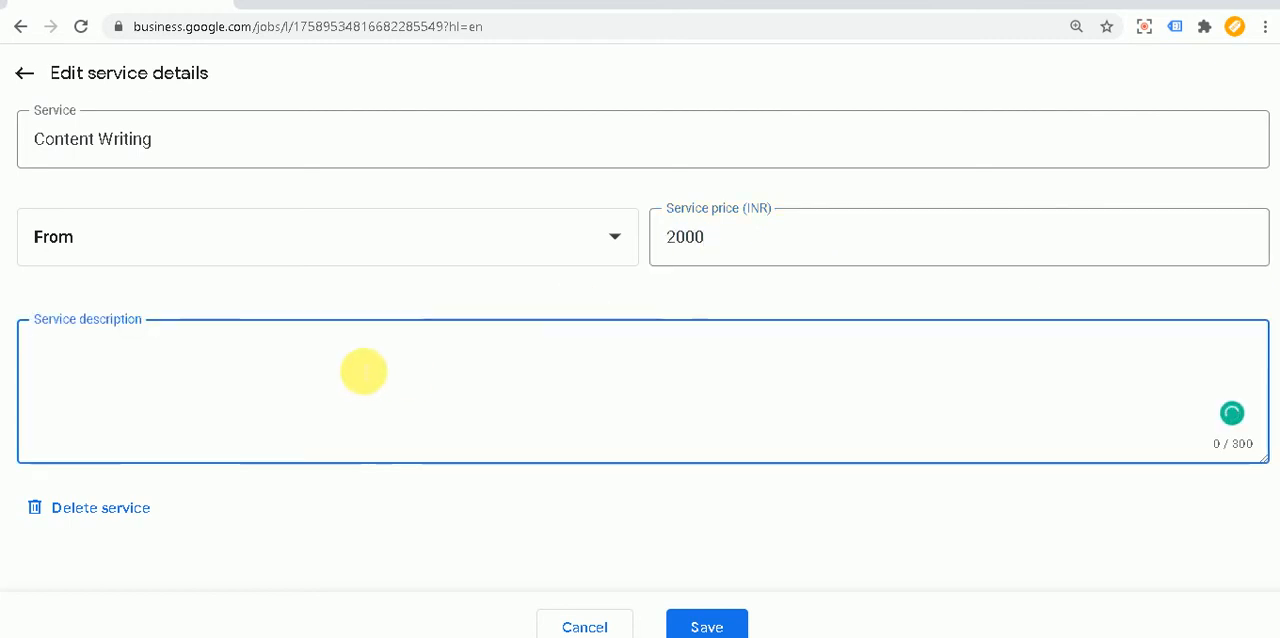
type("- Articl")
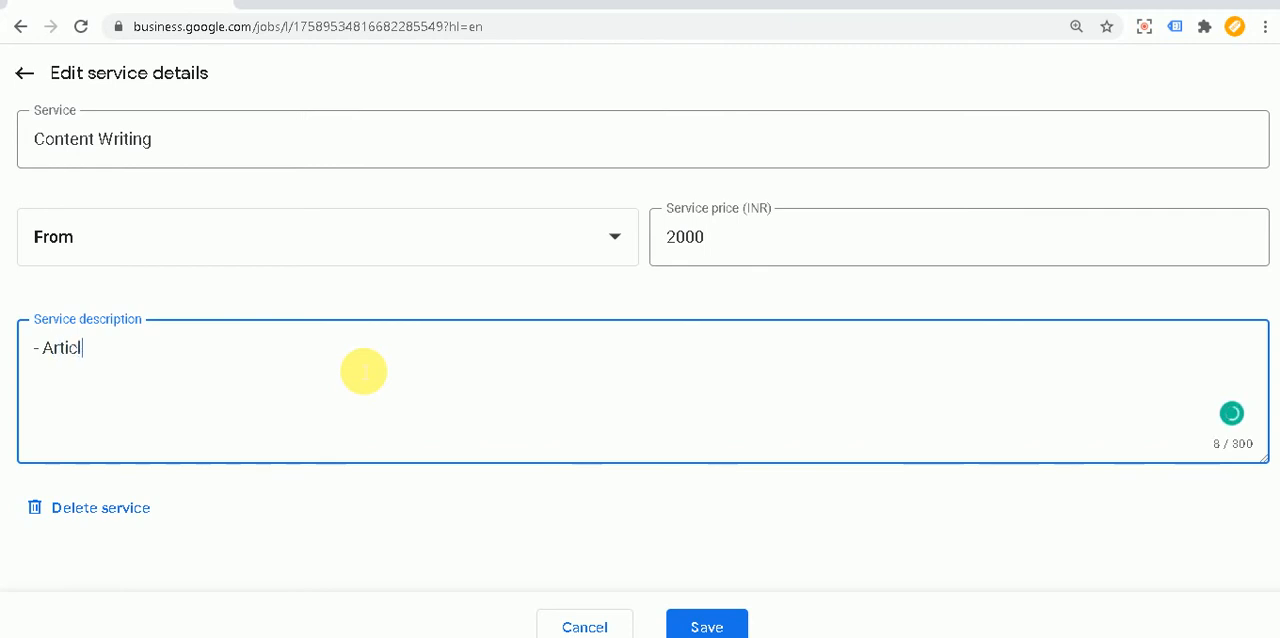
type("e Wrigint")
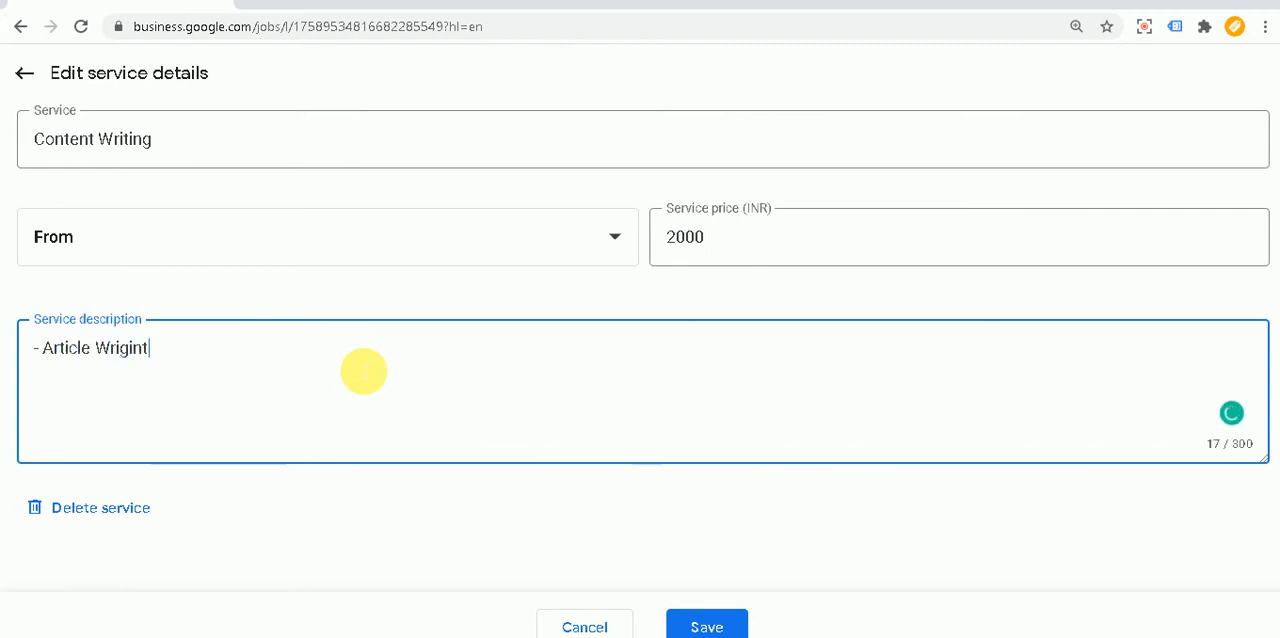
key("BackSpace")
key("BackSpace")
key("BackSpace")
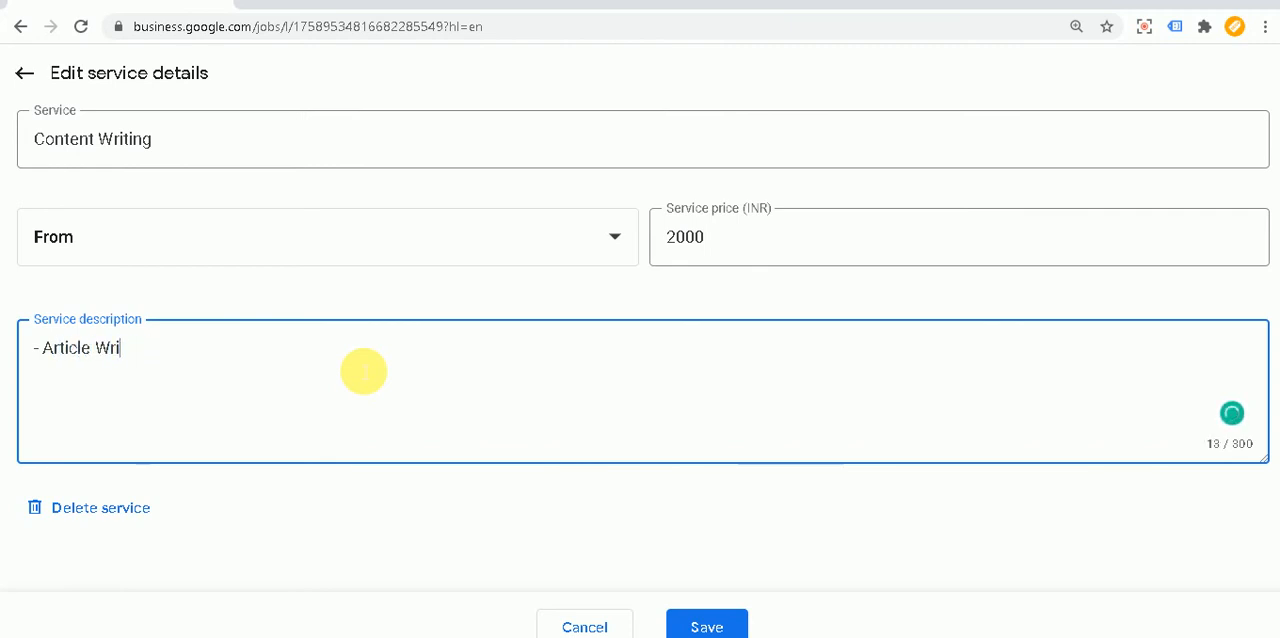
type("ting")
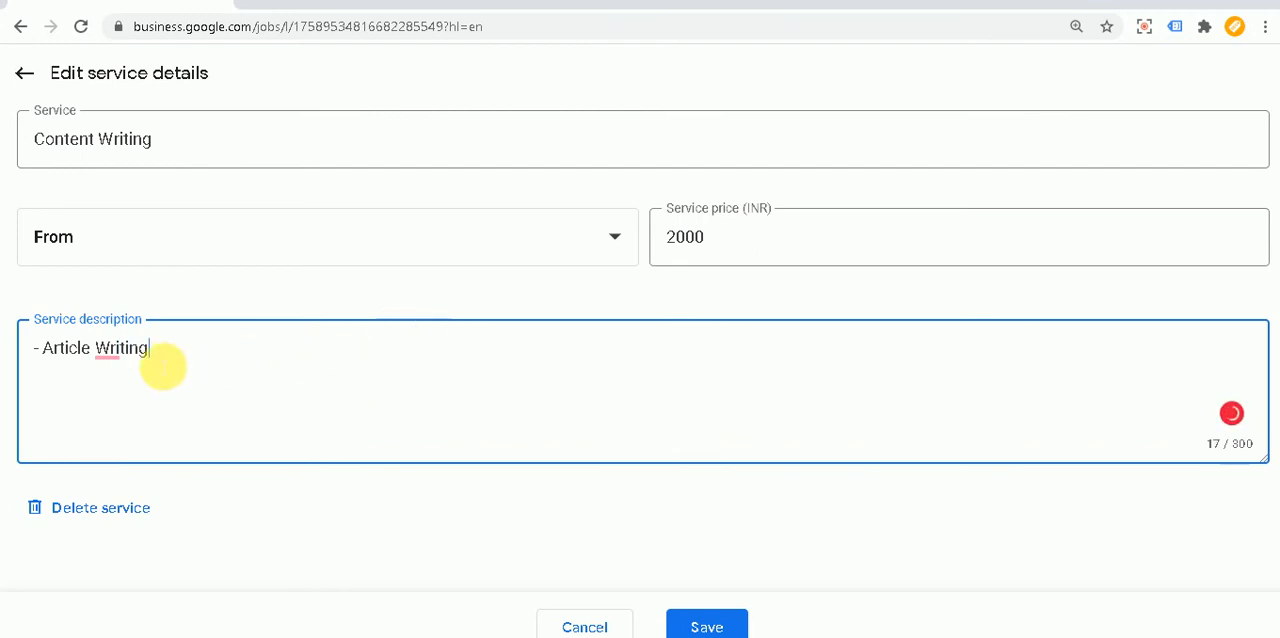
mouse_move(128, 348)
left_click(119, 385)
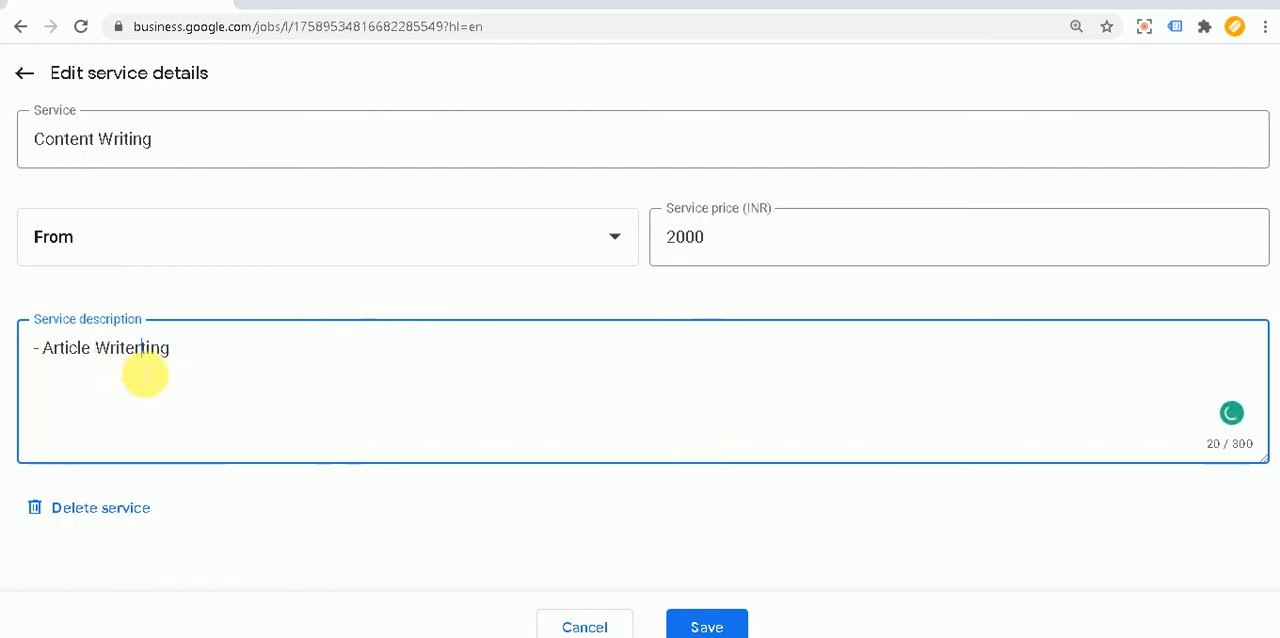
key("BackSpace")
key("BackSpace")
key("BackSpace")
key("BackSpace")
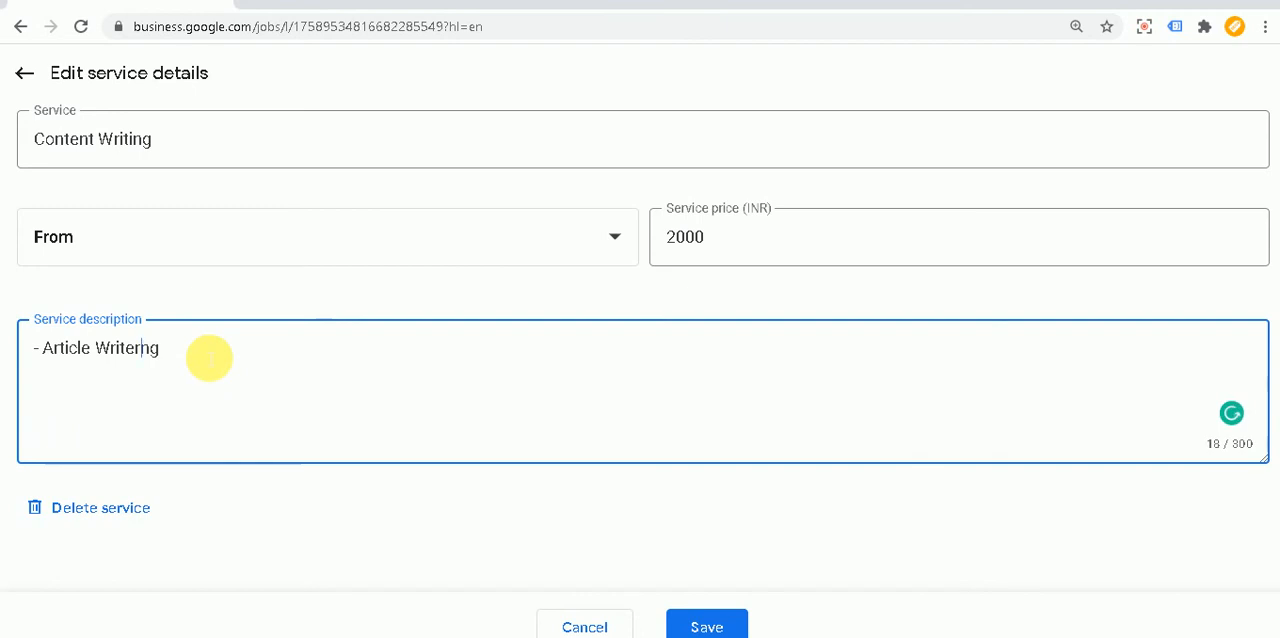
Step: Add the lines "- blog" and "- Web Pages" to the Content Writing service description
key("Return")
type("- blog")
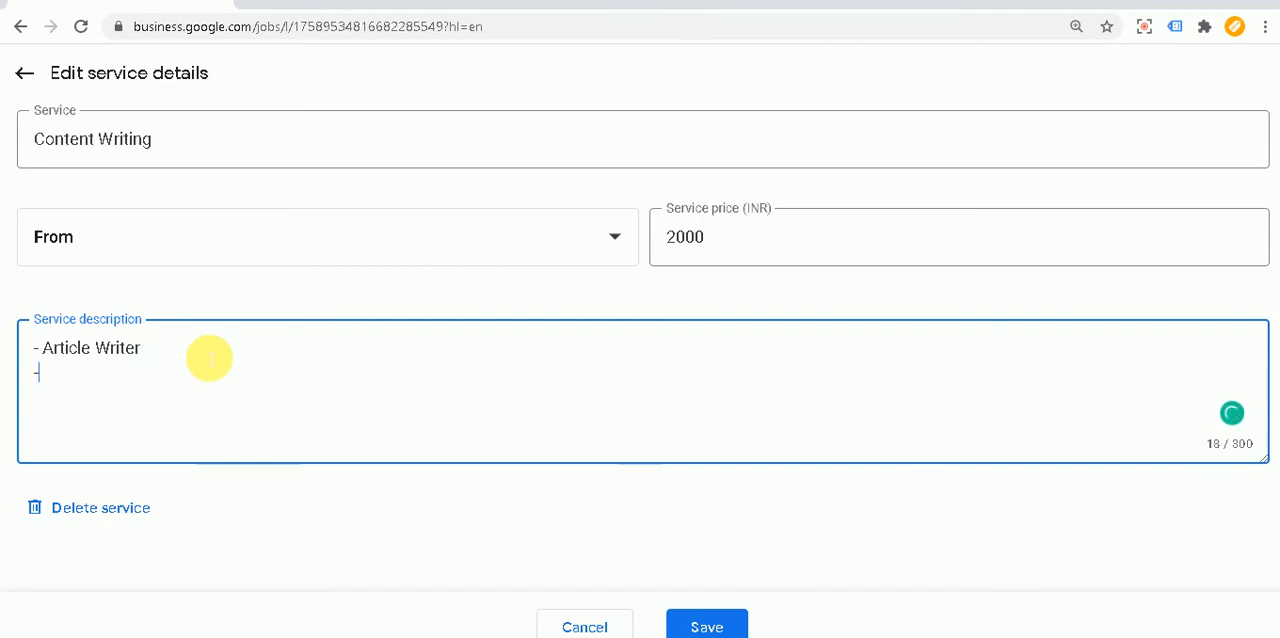
key("Return")
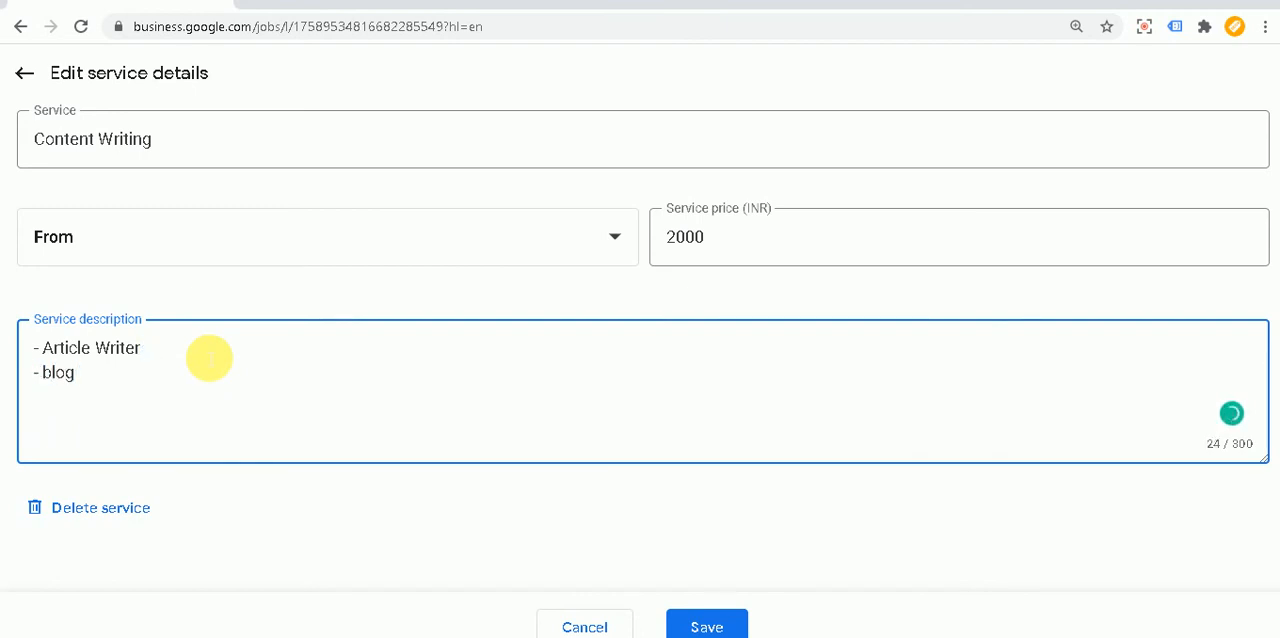
type("- Web Pages")
key("Return")
Step: Add the last description line "- Social Media Content" and save the Content Writing service details
type("- ")
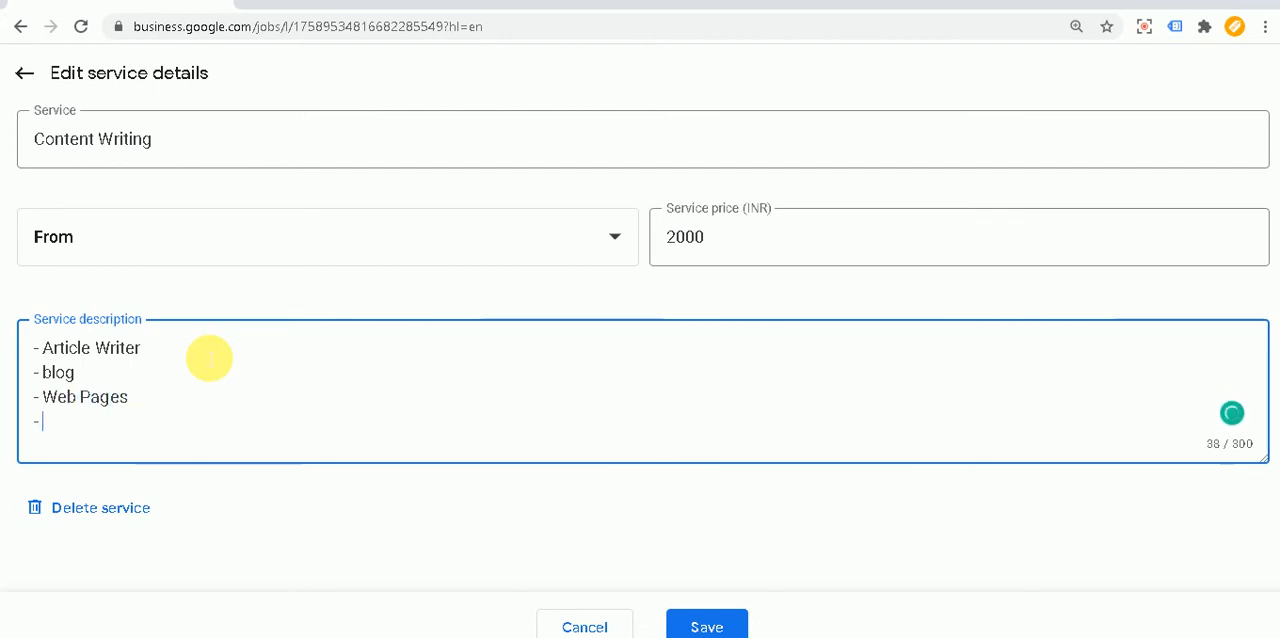
type("Socie")
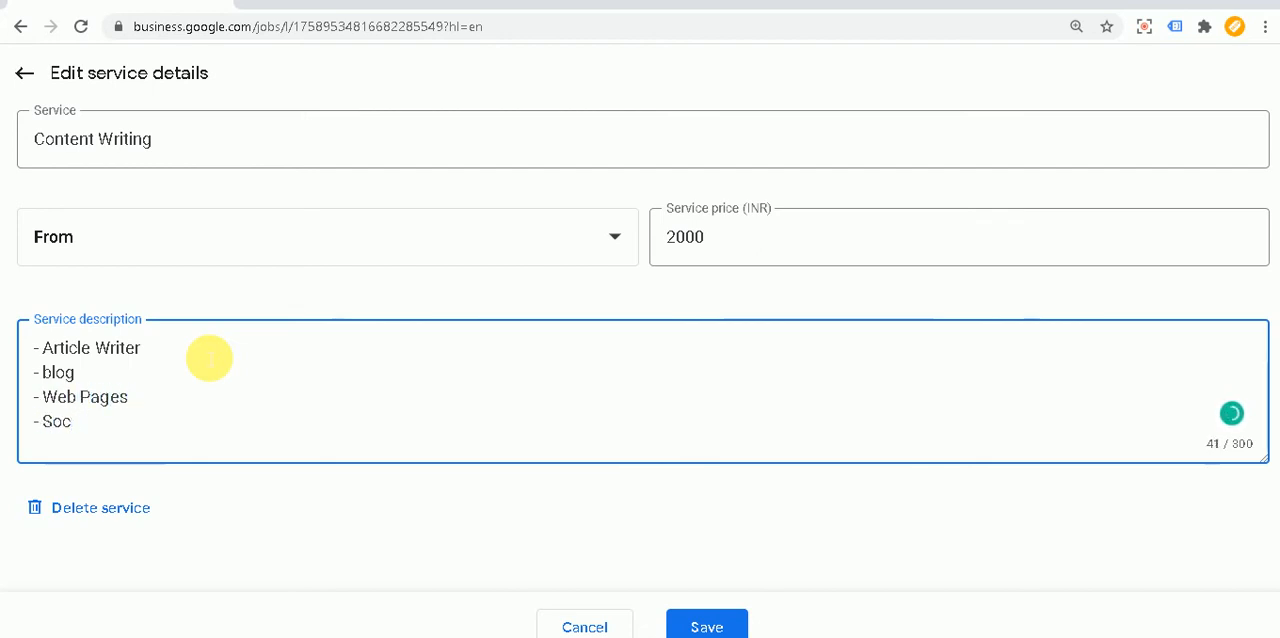
key("BackSpace")
type("al Medi")
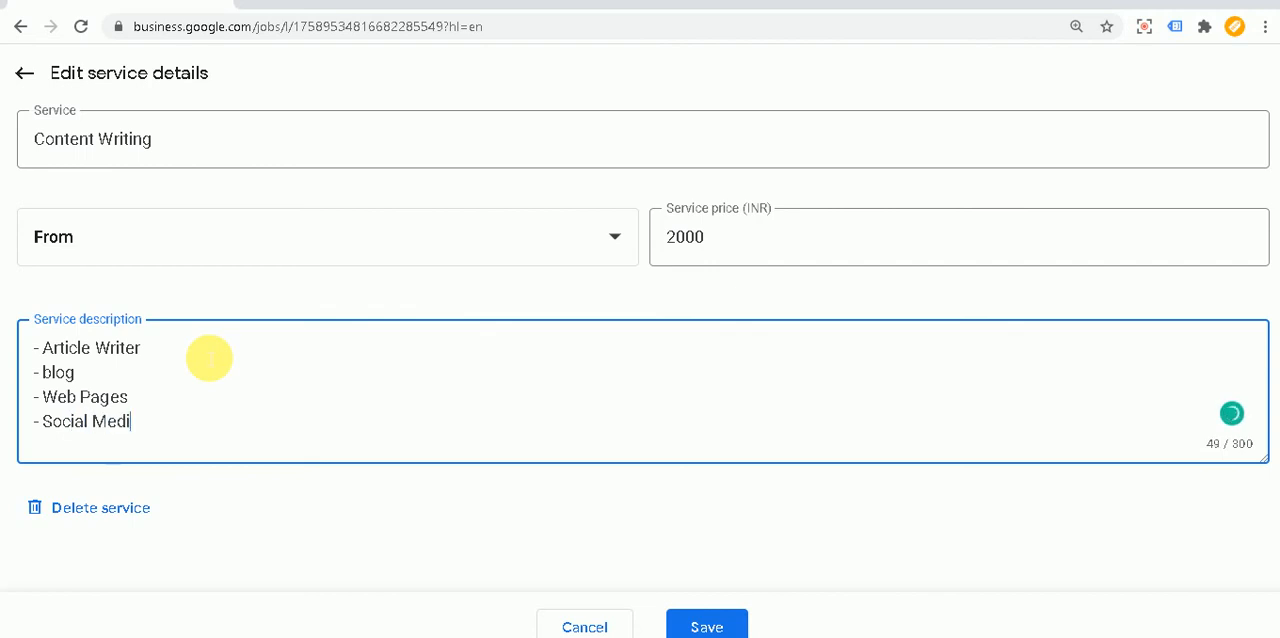
type("a Content")
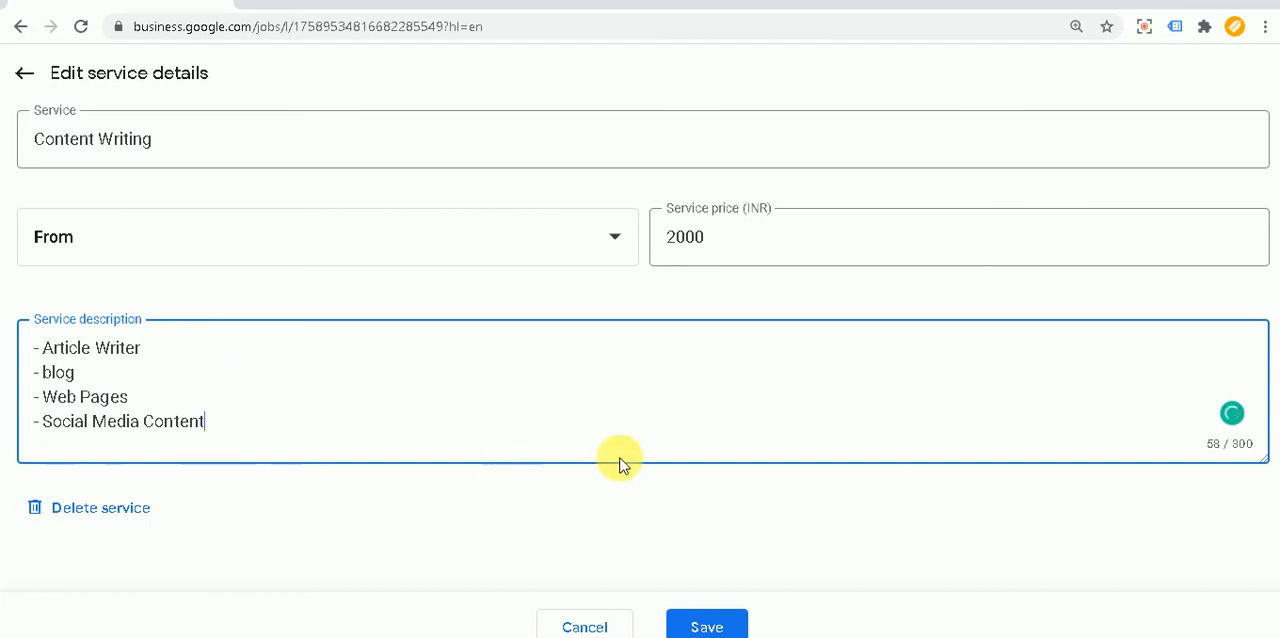
left_click(706, 622)
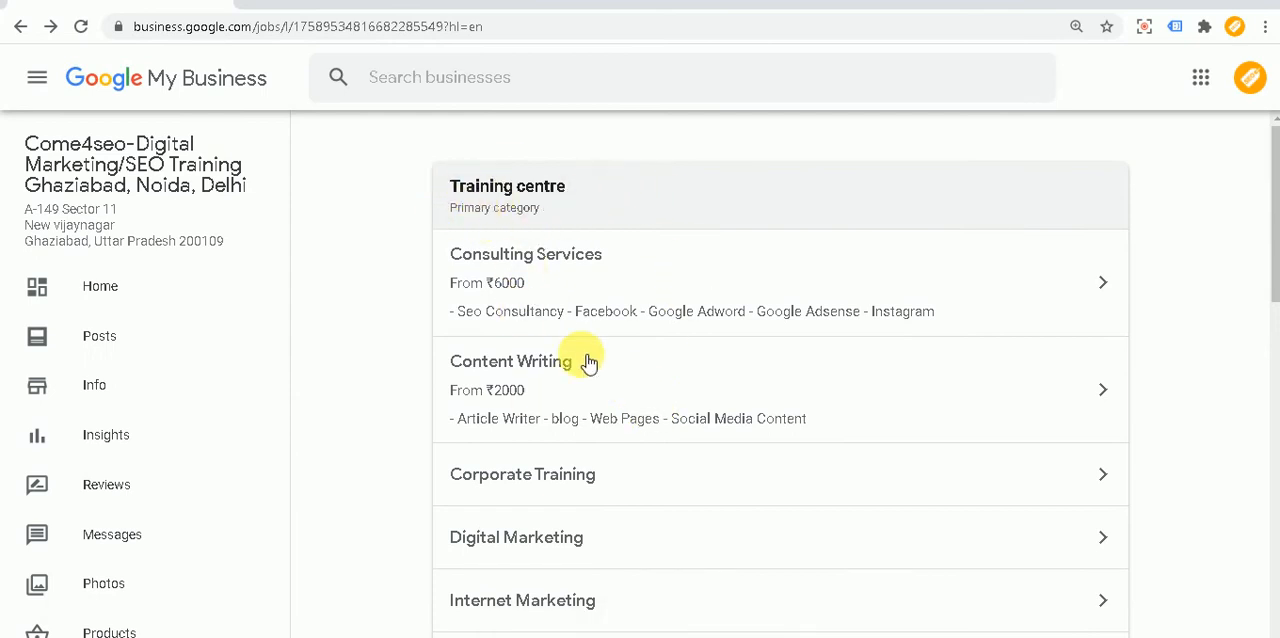
Step: Review the services listed under Training centre and the additional categories such as Education Centre, Tutor and Web Designer
scroll(588, 362, "down", 1)
scroll(582, 360, "up", 1)
scroll(586, 366, "down", 5)
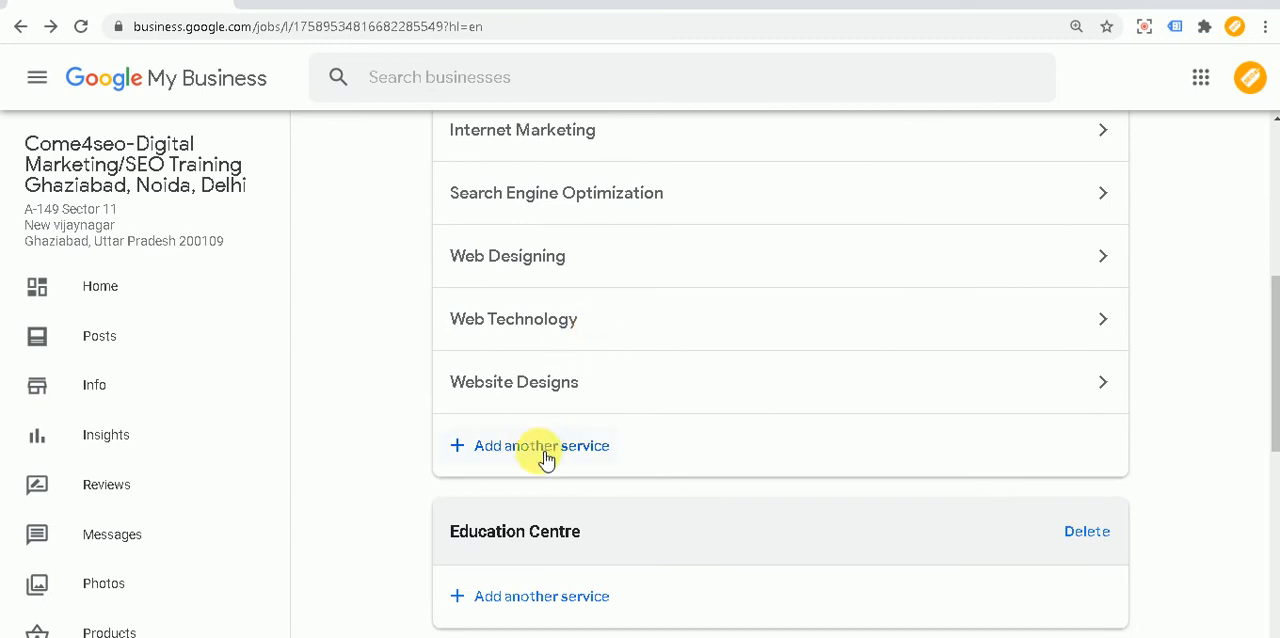
scroll(606, 360, "down", 1)
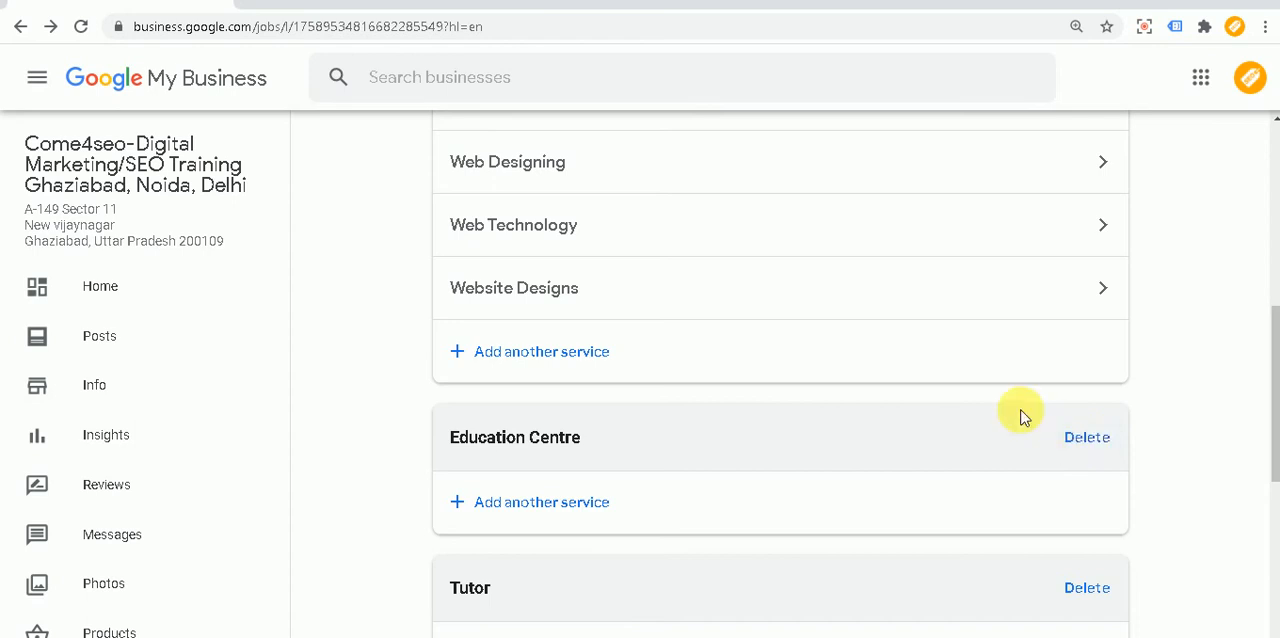
scroll(926, 428, "down", 4)
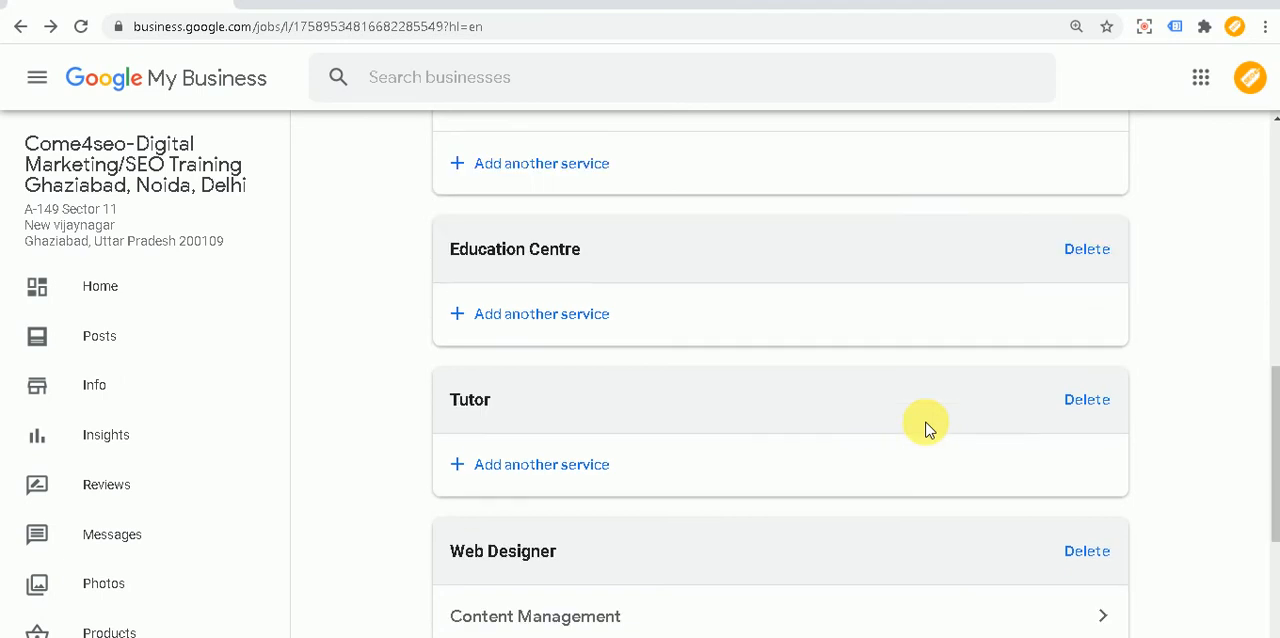
scroll(930, 410, "up", 3)
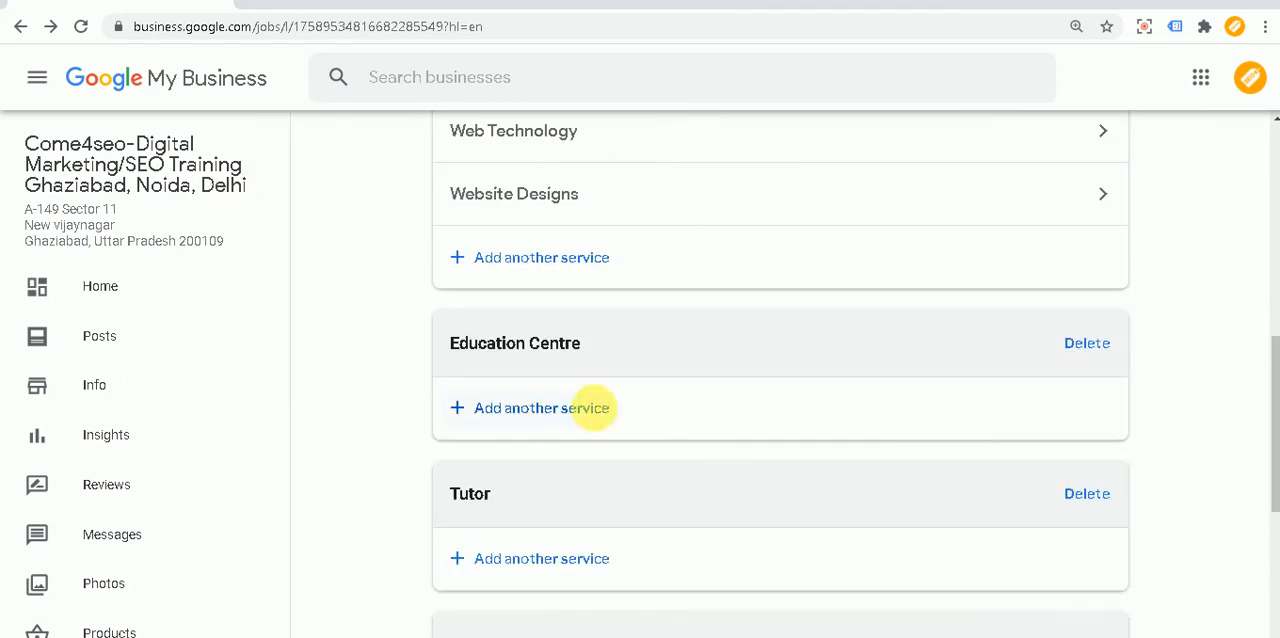
scroll(620, 403, "up", 6)
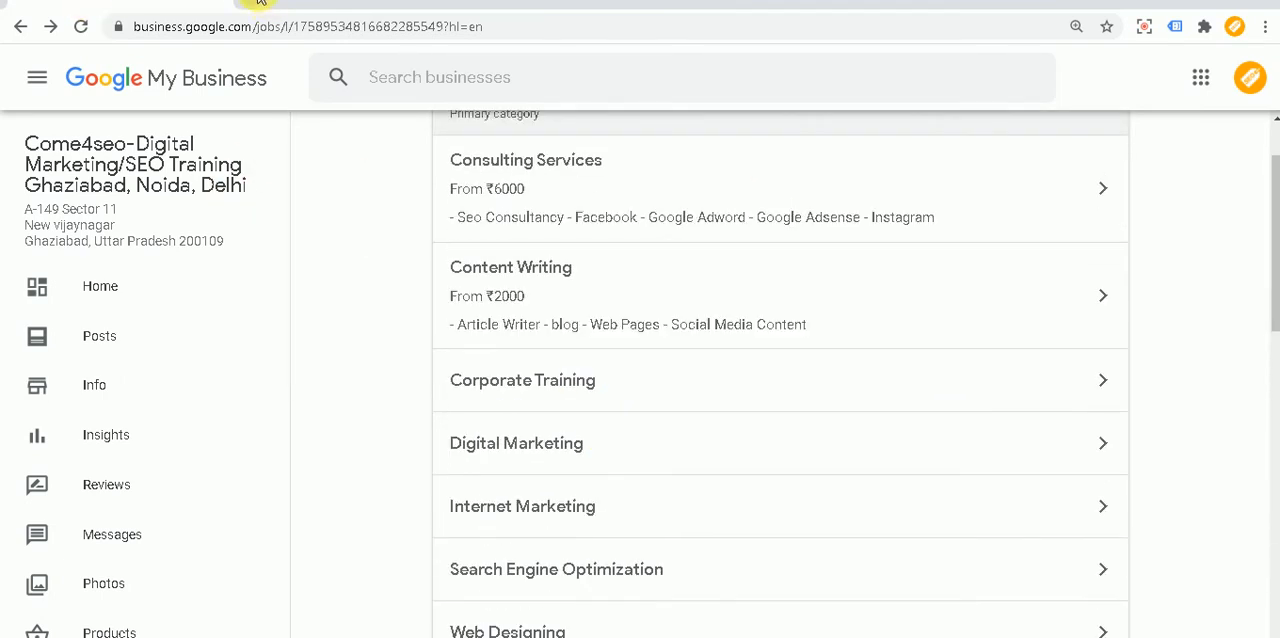
Step: Open google.co.in in a new browser tab and search for "come4seo"
left_click(256, 3)
type("google.co")
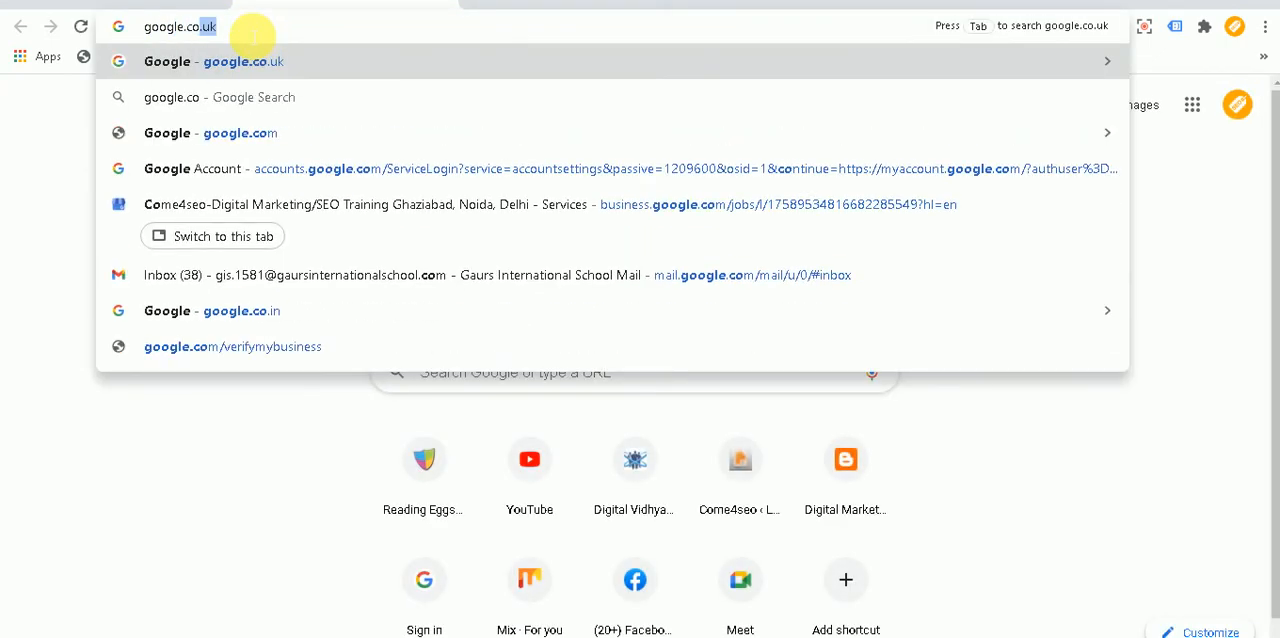
type(".in")
key("Return")
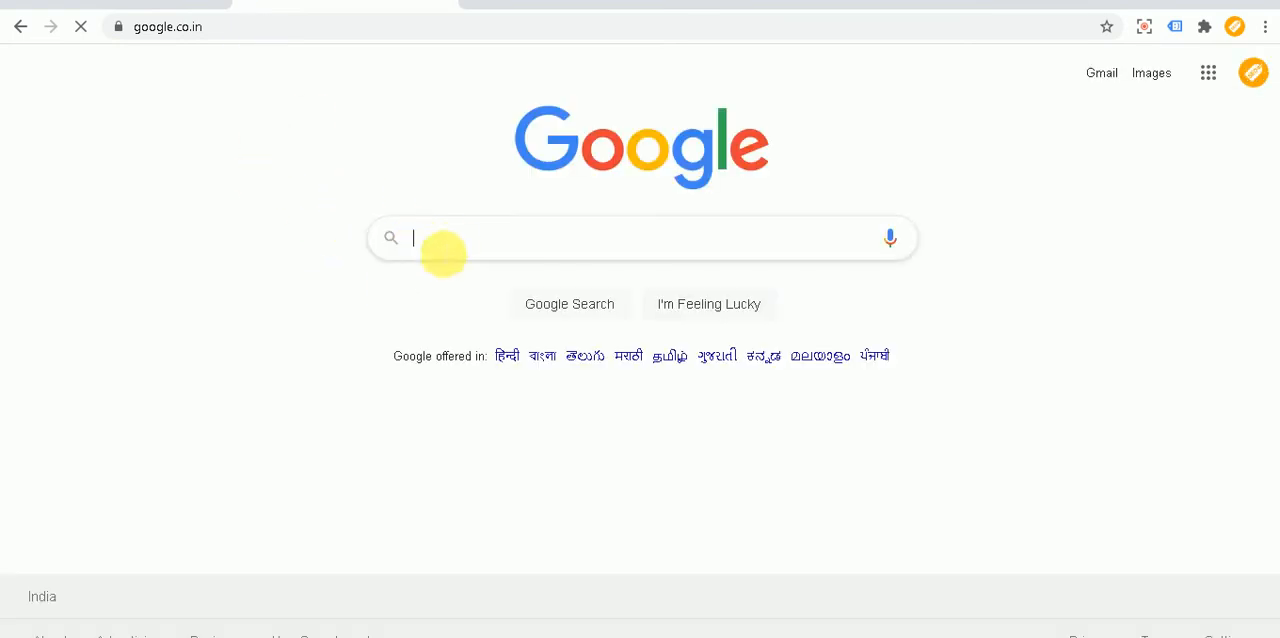
type("come4seo")
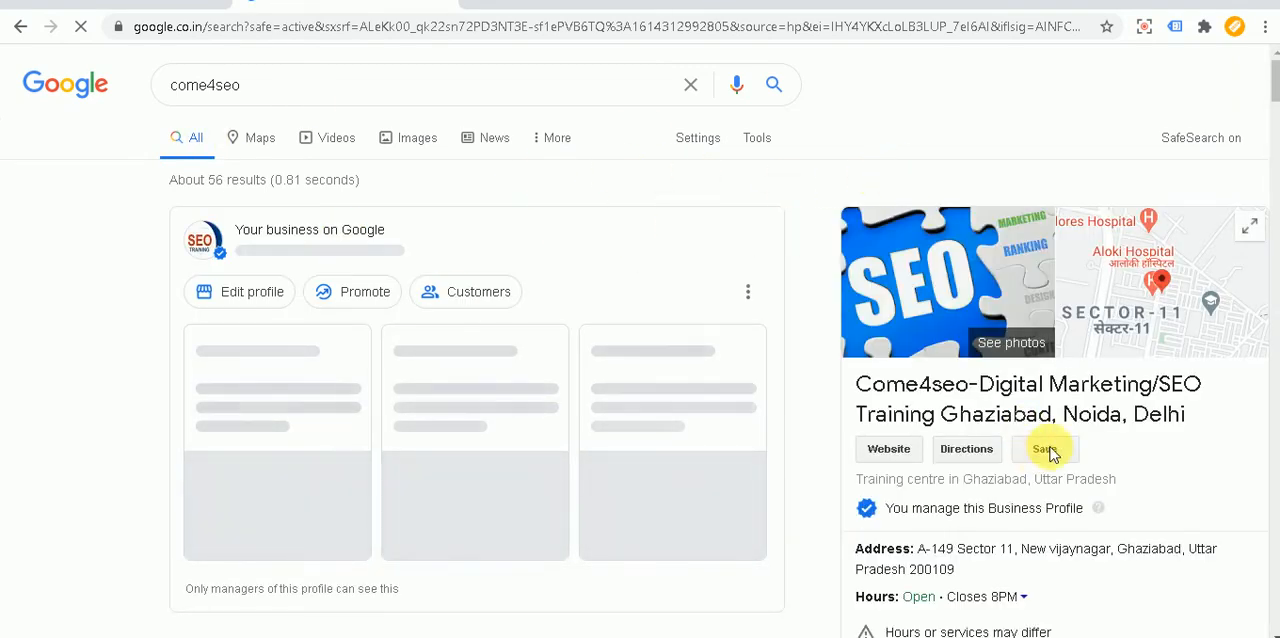
Step: Examine the Come4seo business profile beside the search results, including its business information, description and posts
scroll(1060, 410, "down", 2)
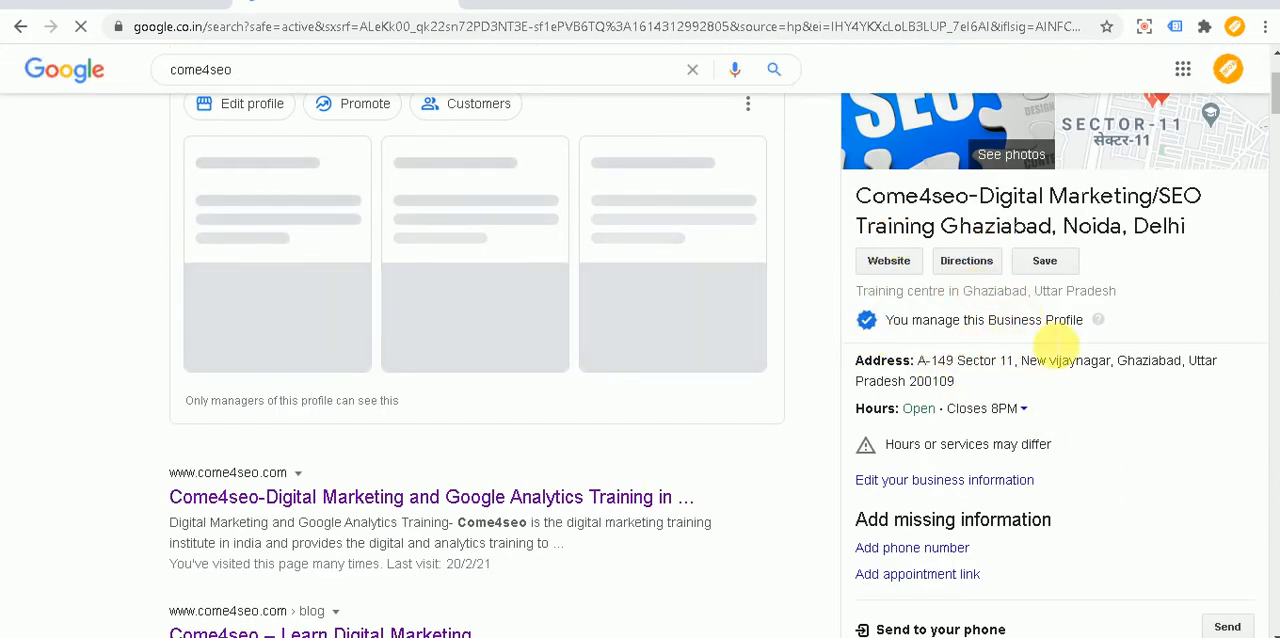
scroll(1080, 370, "down", 2)
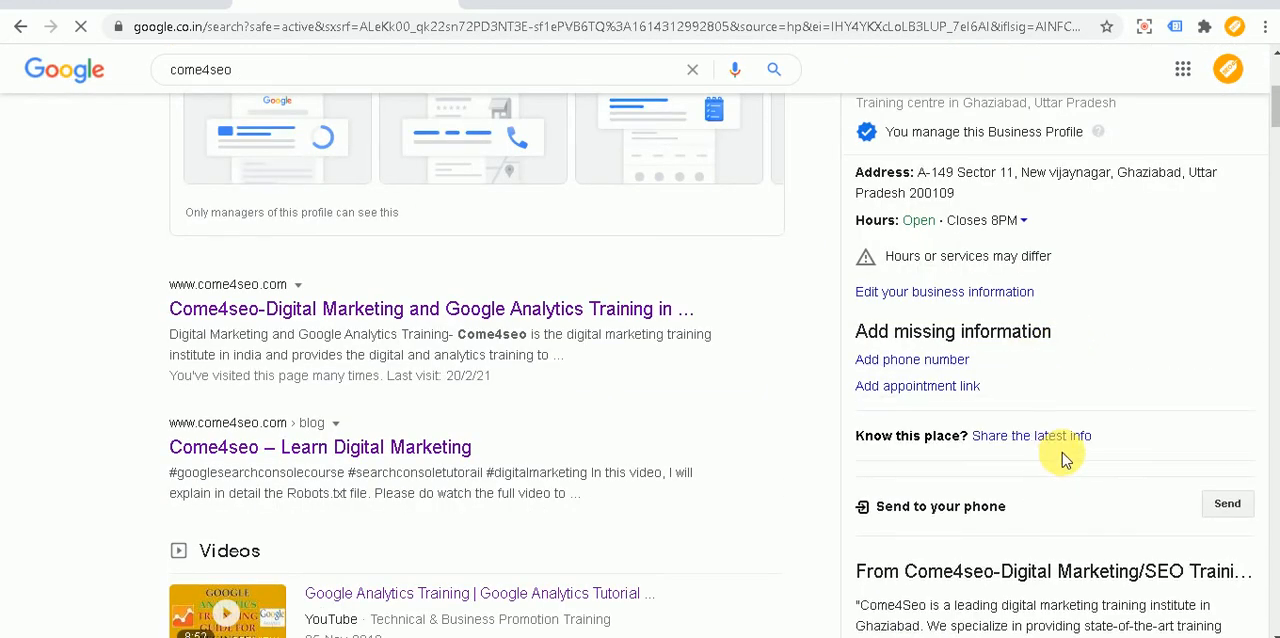
scroll(1062, 452, "down", 2)
left_click_drag(884, 385, 1005, 432)
scroll(1005, 440, "down", 4)
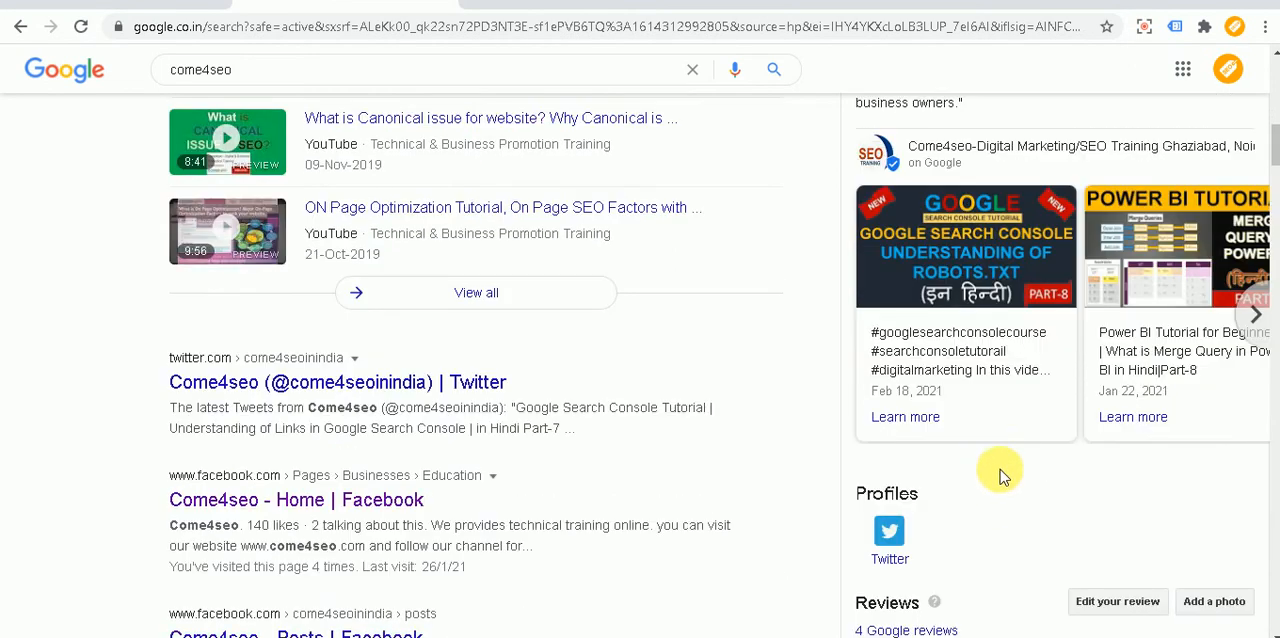
scroll(995, 440, "down", 2)
scroll(997, 452, "up", 8)
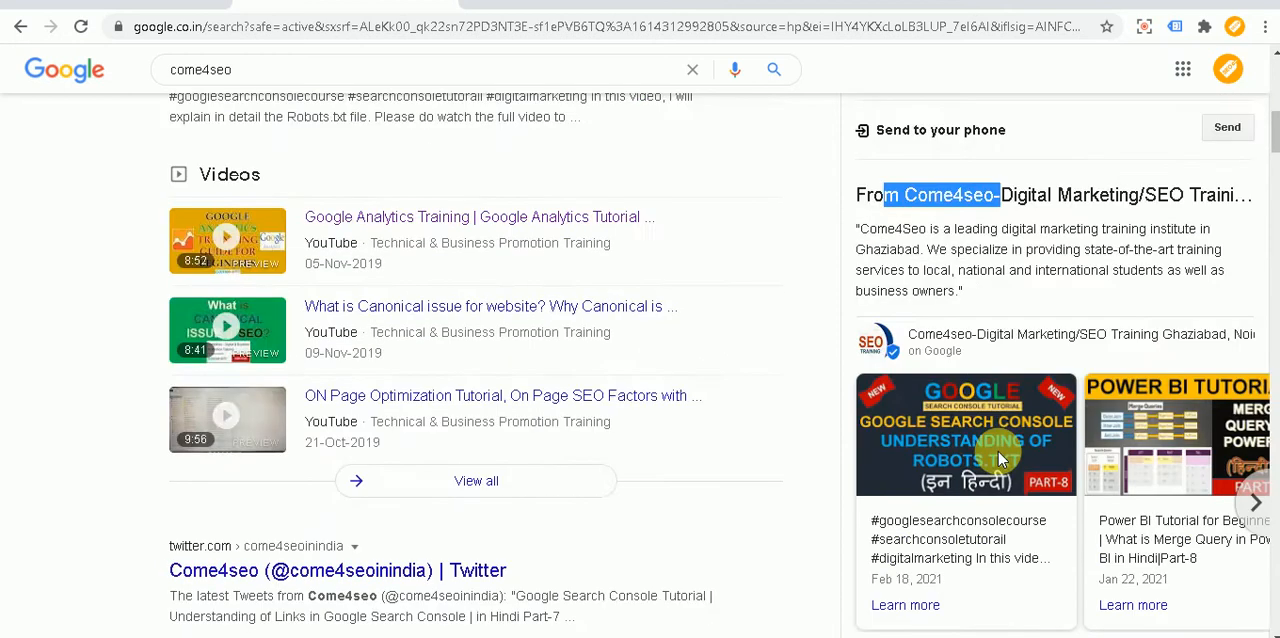
Step: Replace the search query with "seo services in prathap vihar ghaziabad" and run the search
left_click_drag(258, 90, 134, 94)
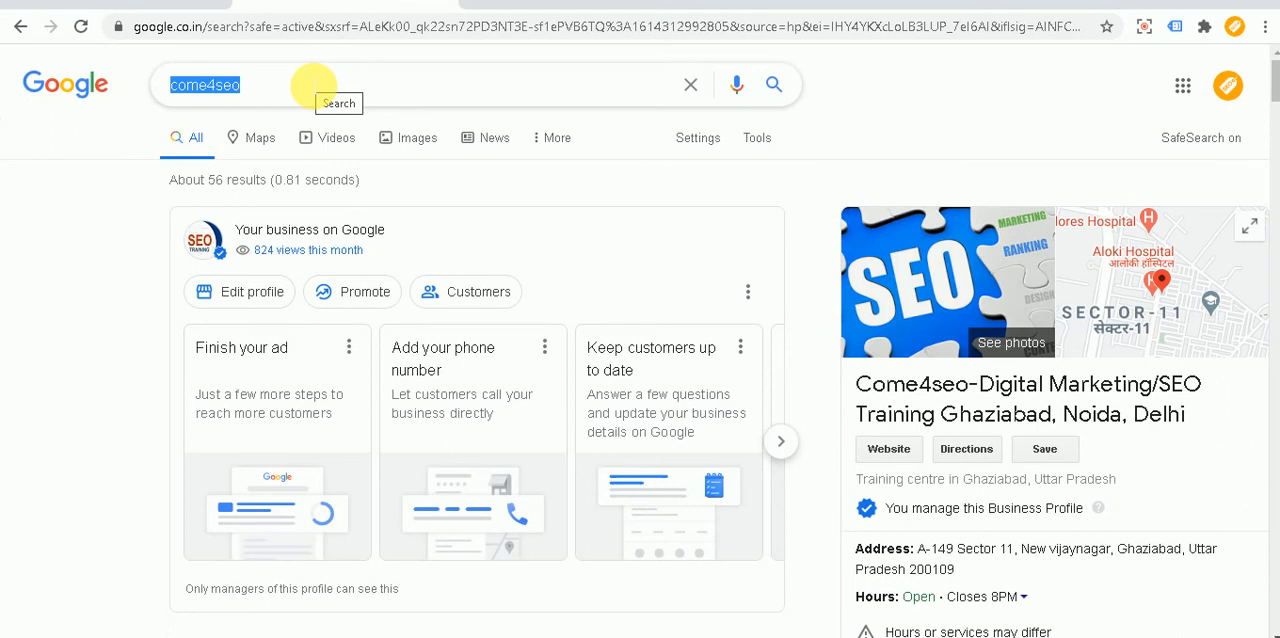
type("seo servi")
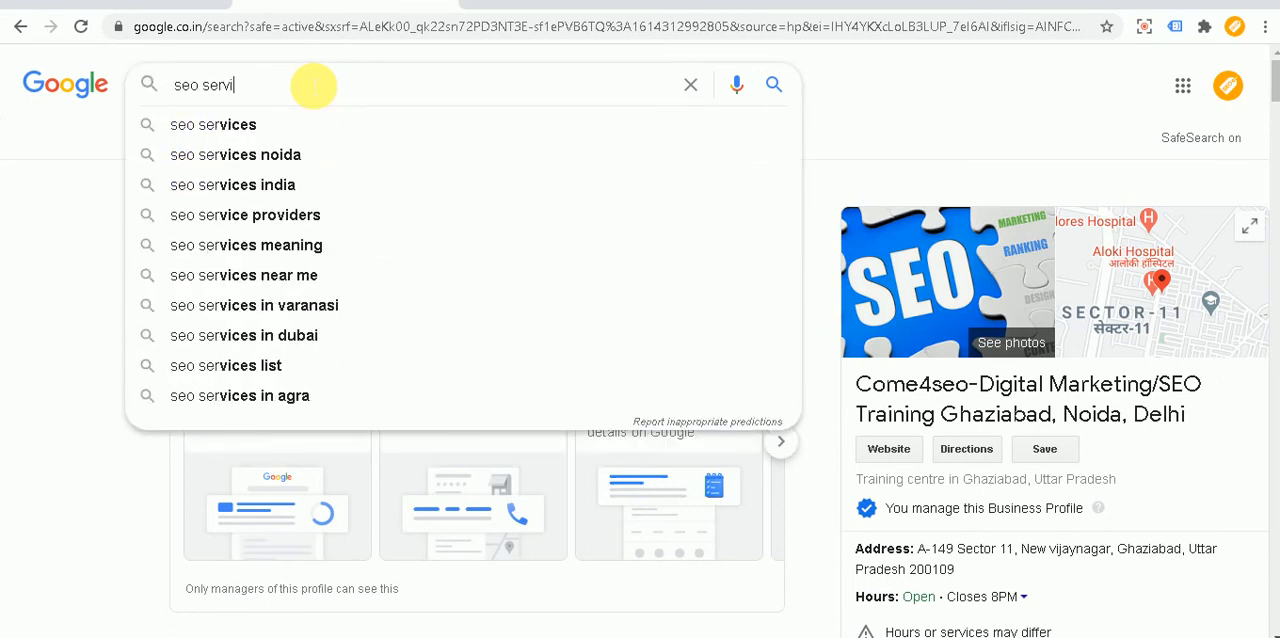
type("ces in ")
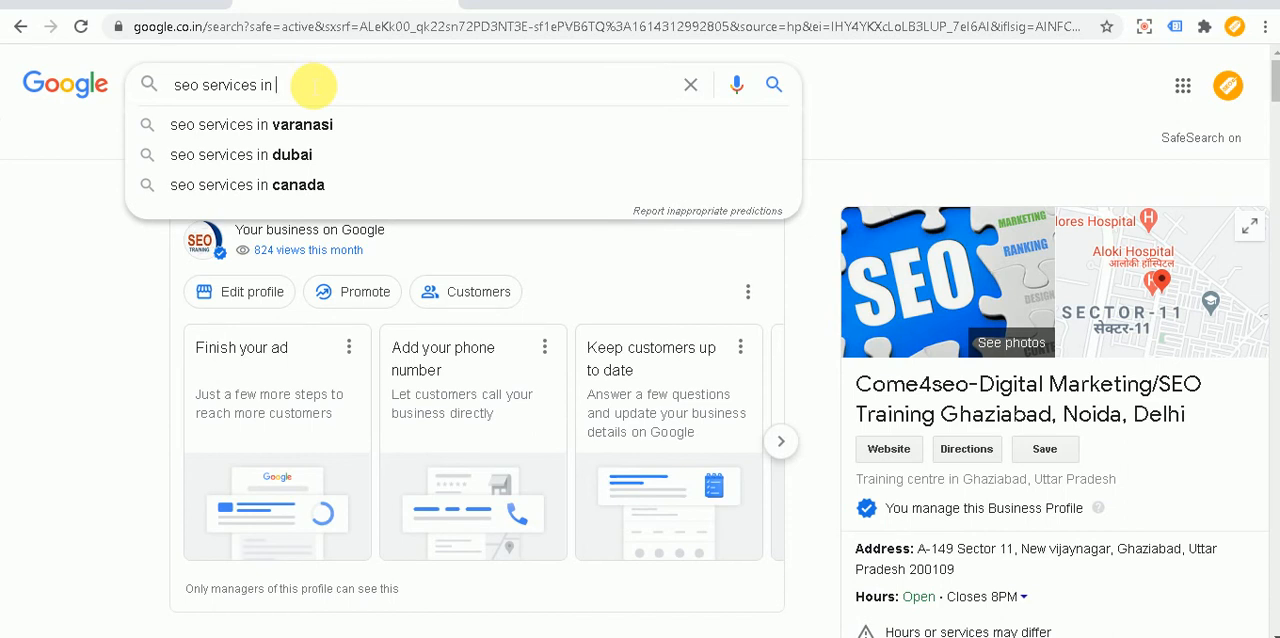
type("prathap ")
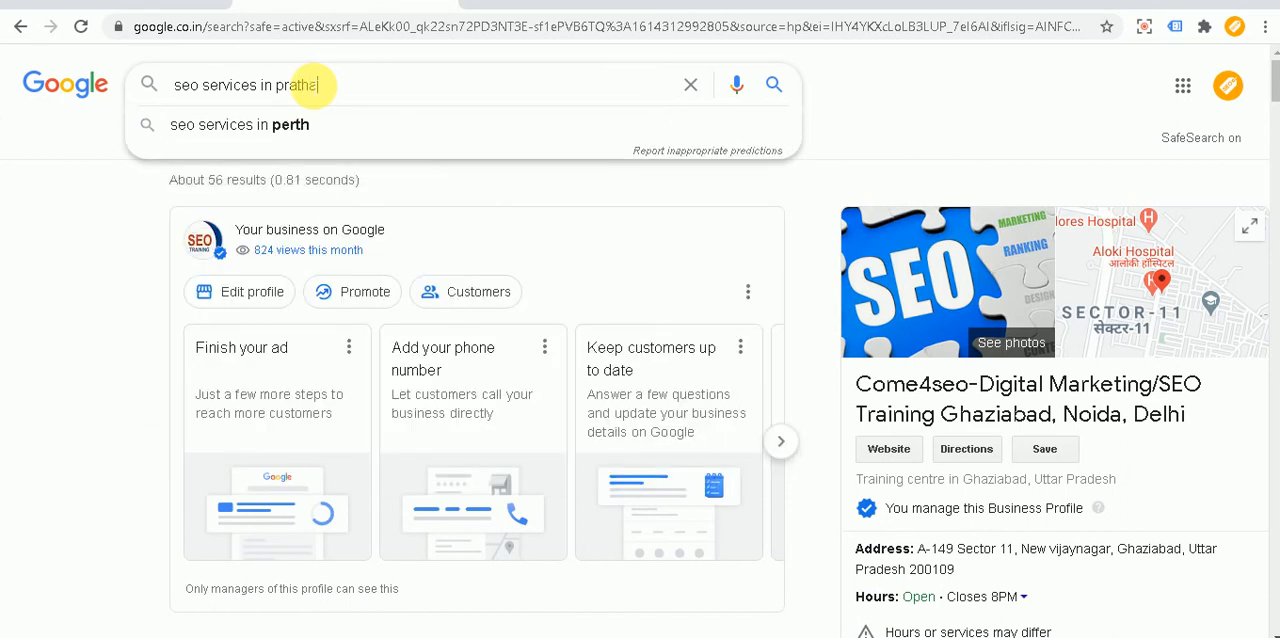
type("v")
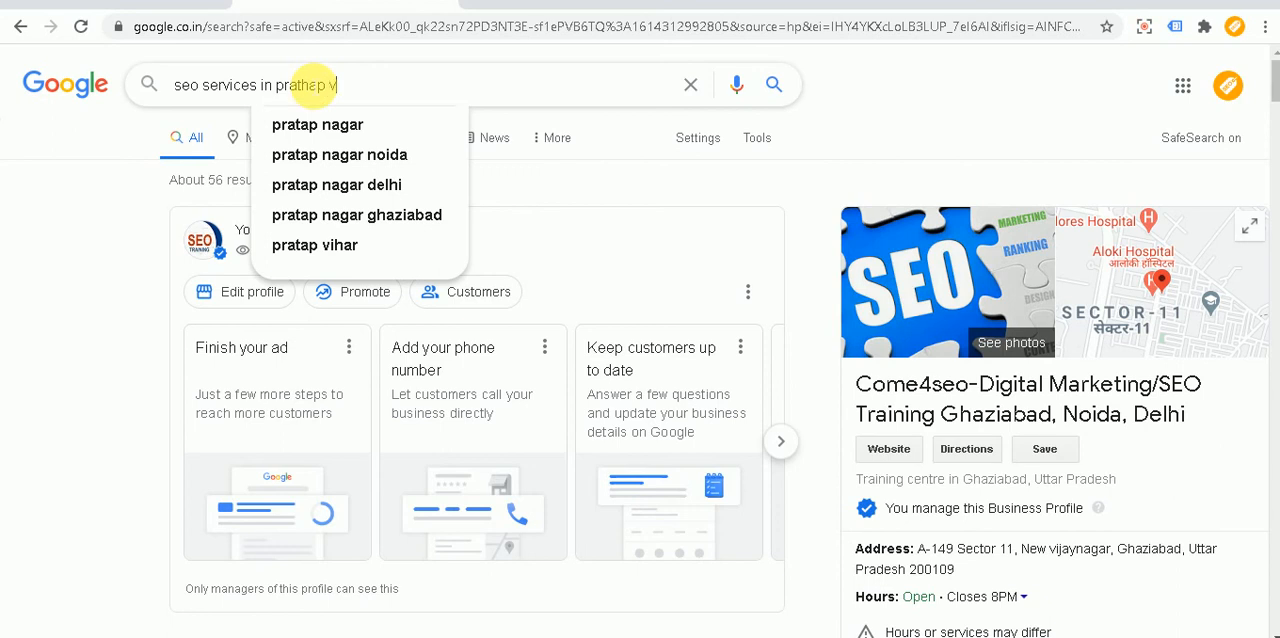
type("ihar ghaziabad")
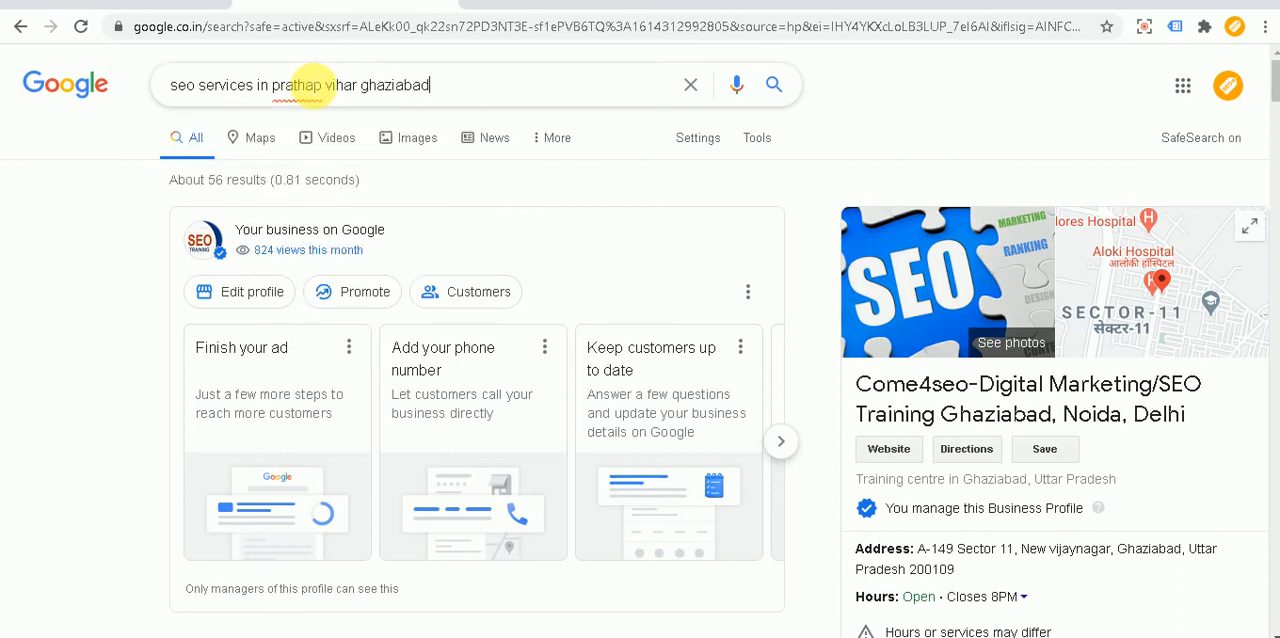
key("Return")
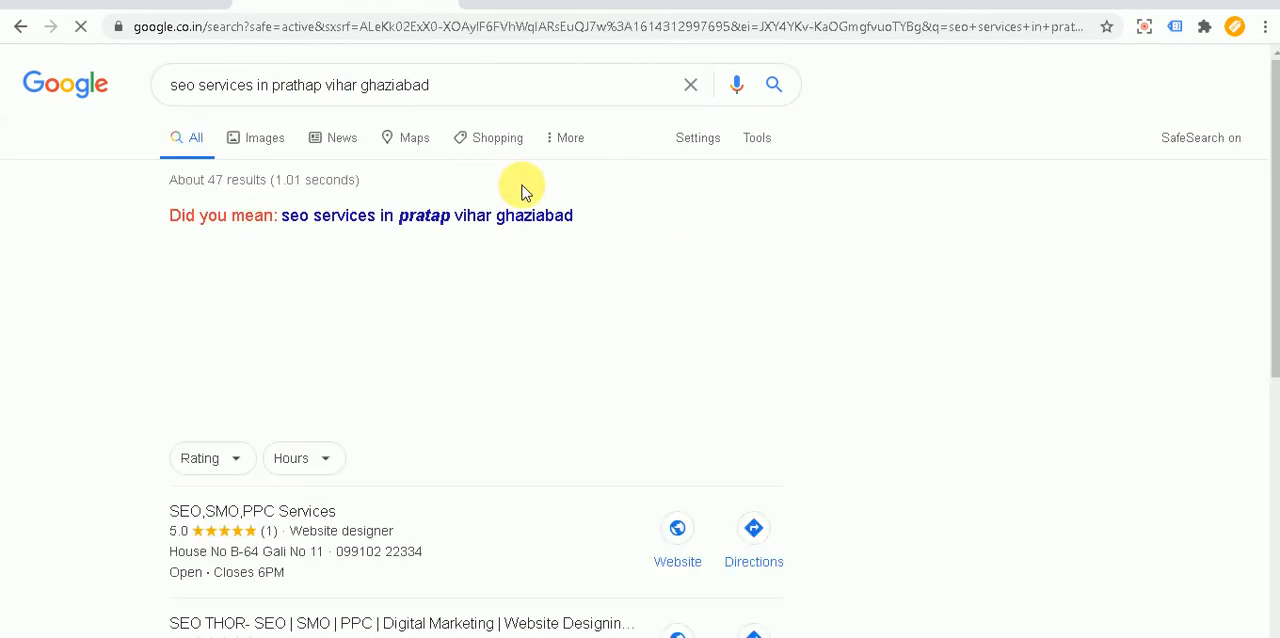
Step: Examine the local business results on the search page and compare them with the service and location words in the query
scroll(537, 249, "down", 2)
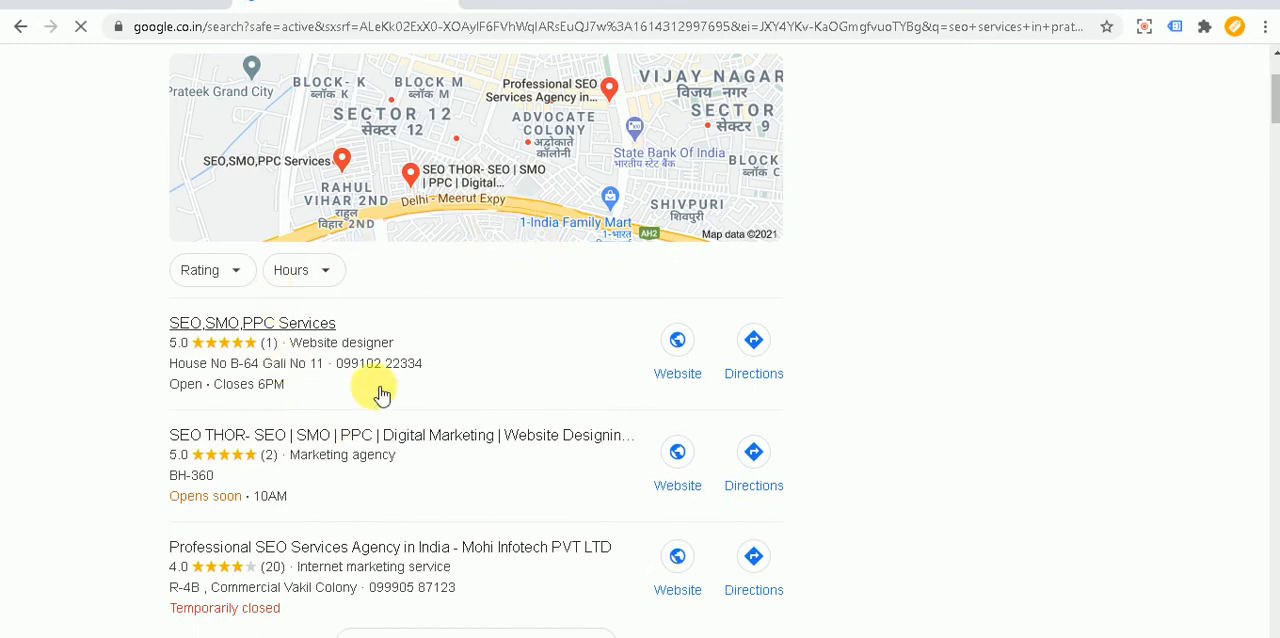
scroll(385, 368, "down", 1)
scroll(374, 366, "up", 3)
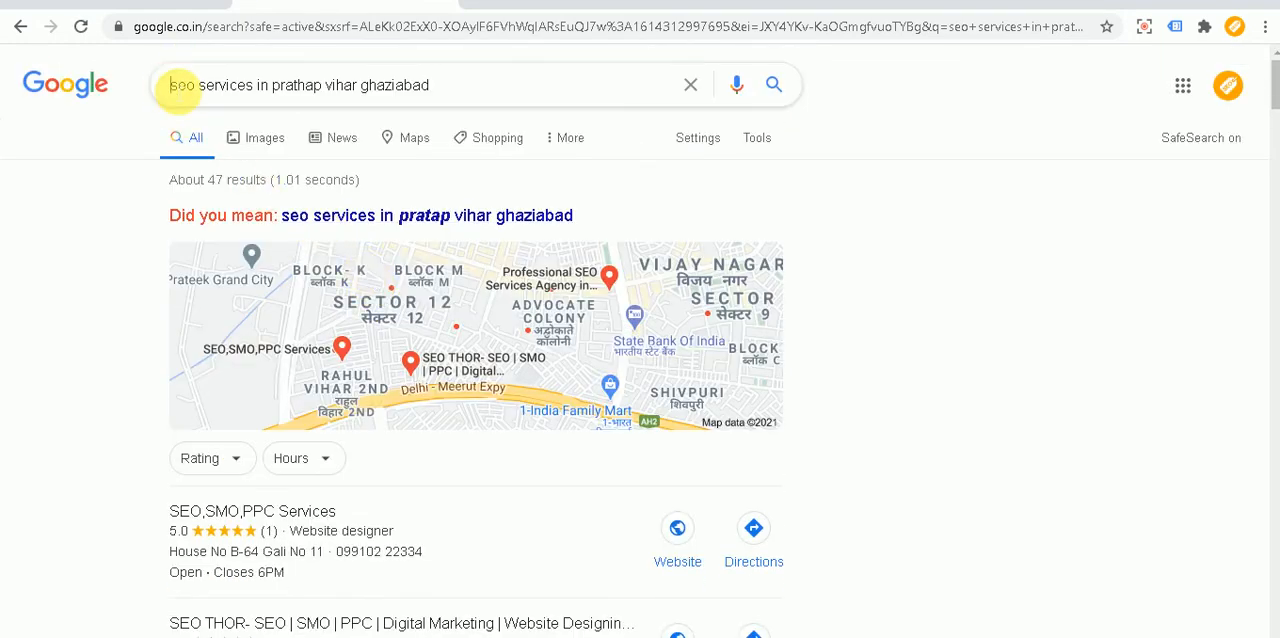
left_click_drag(172, 86, 257, 87)
left_click_drag(273, 88, 459, 97)
left_click(40, 365)
scroll(45, 362, "down", 3)
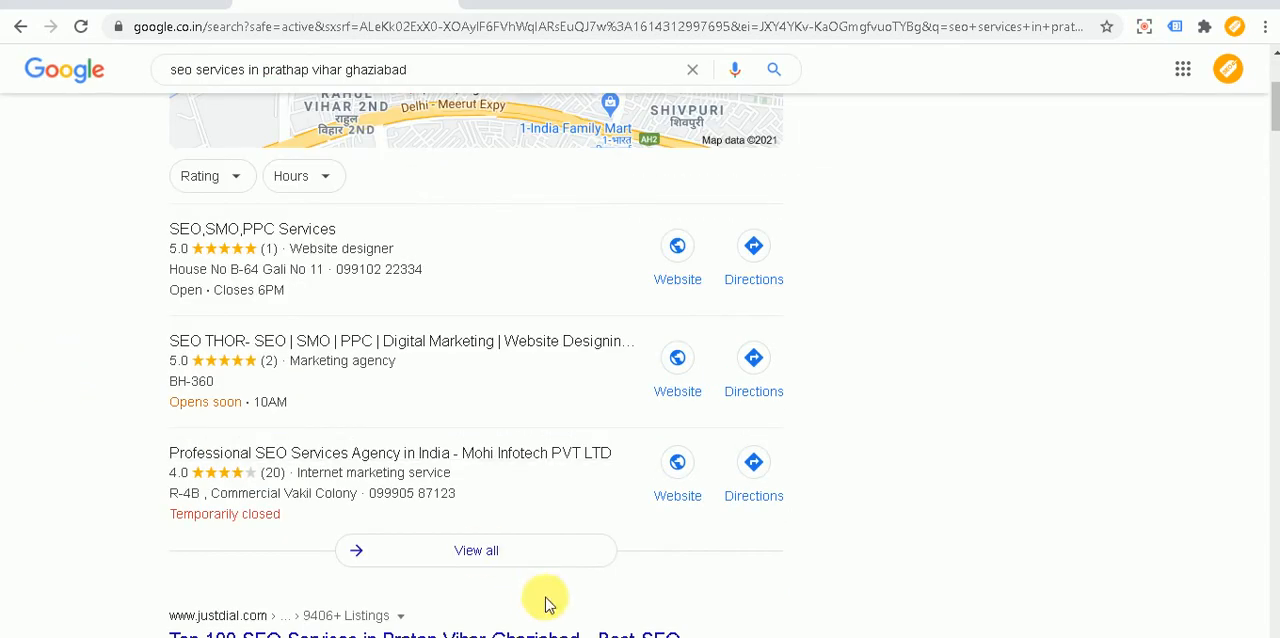
Step: Open the full list of local businesses, look through the entries beside the map, and return to the search results
left_click(480, 552)
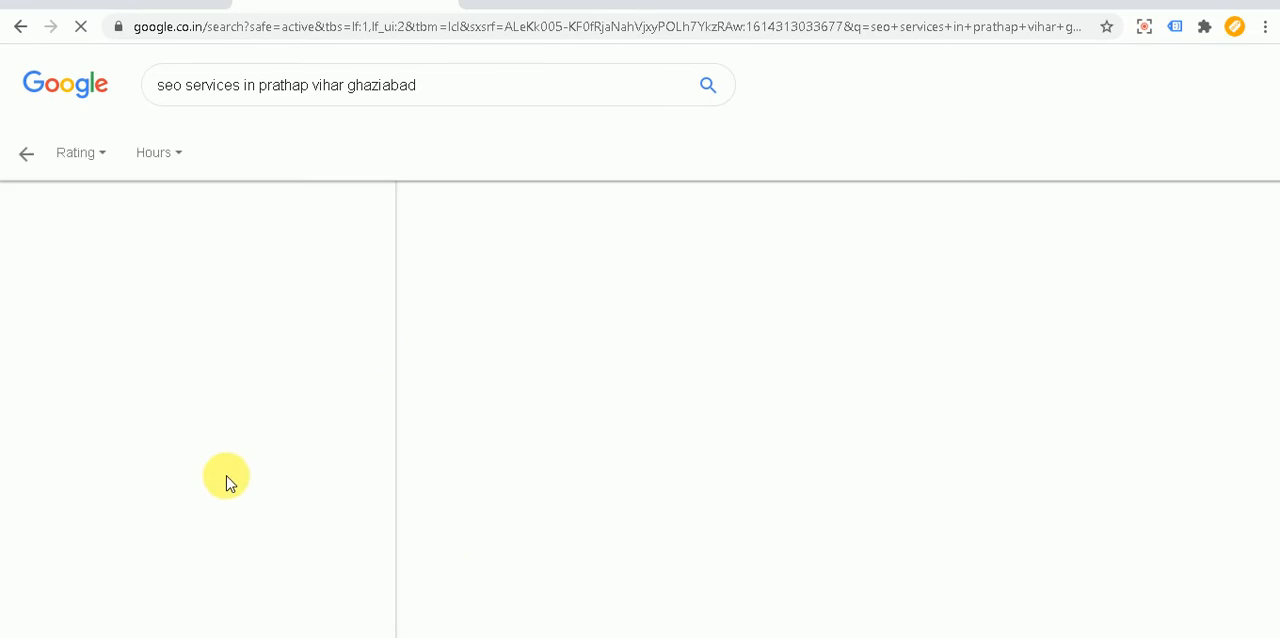
scroll(226, 374, "down", 1)
scroll(228, 376, "down", 6)
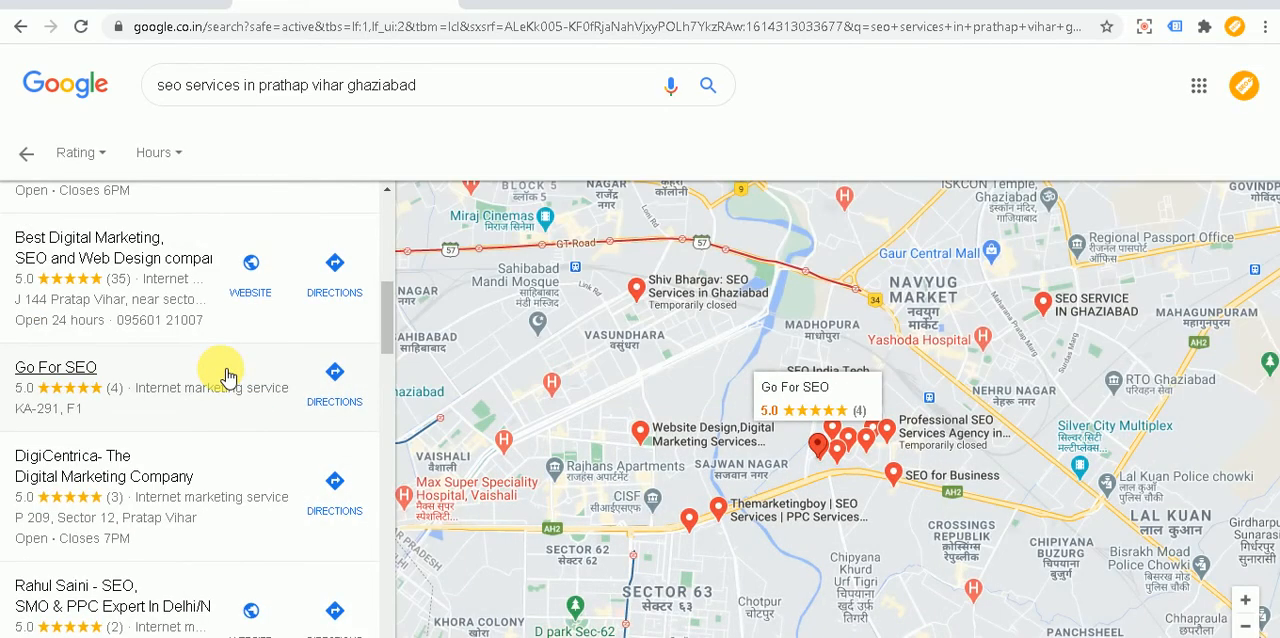
scroll(228, 376, "down", 3)
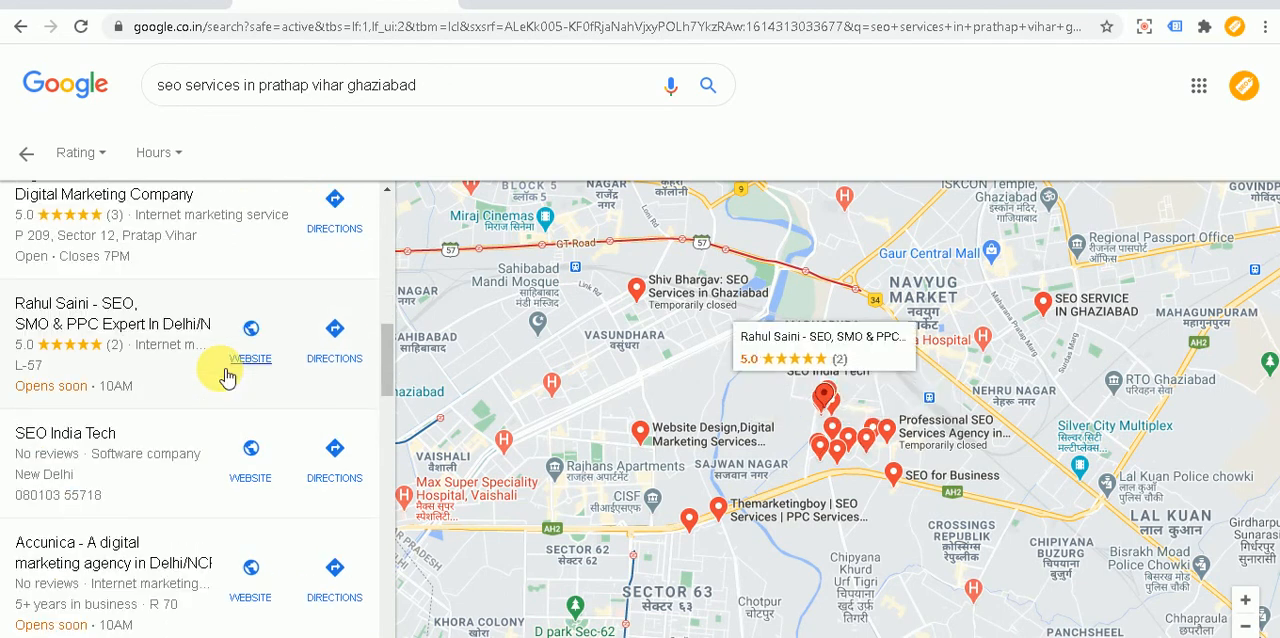
scroll(226, 374, "up", 9)
left_click(30, 160)
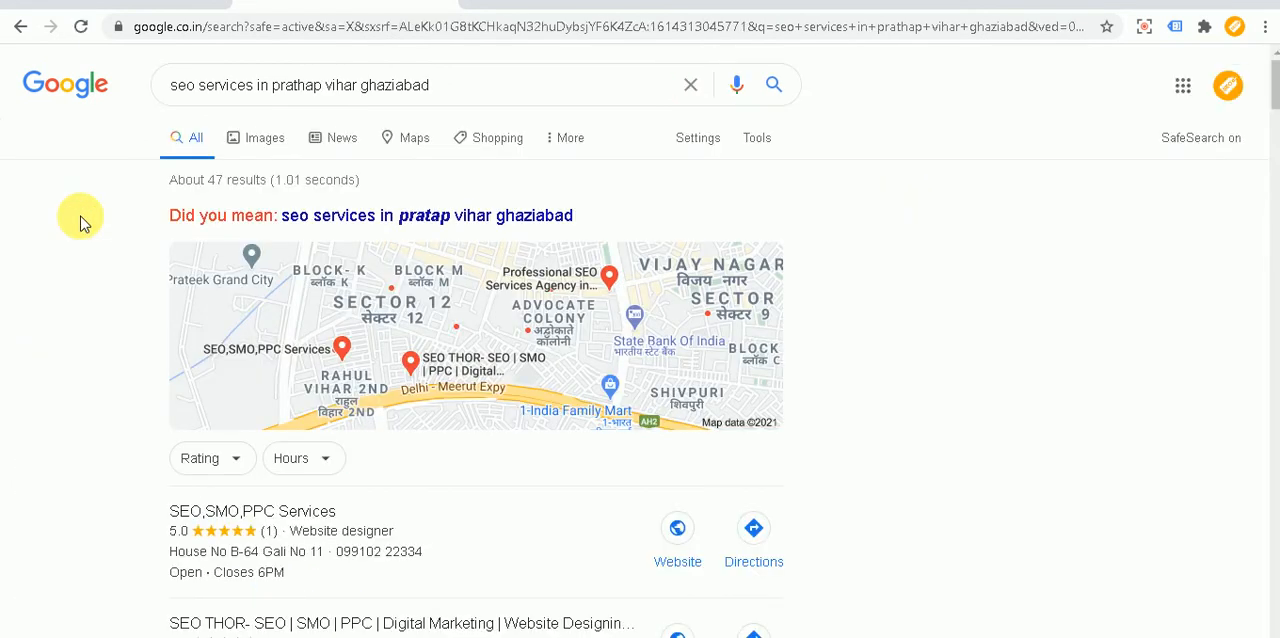
Step: Change the search query to "digital marketing in prathap vihar ghaziabad", run the search and look over the local business results
left_click_drag(256, 85, 107, 84)
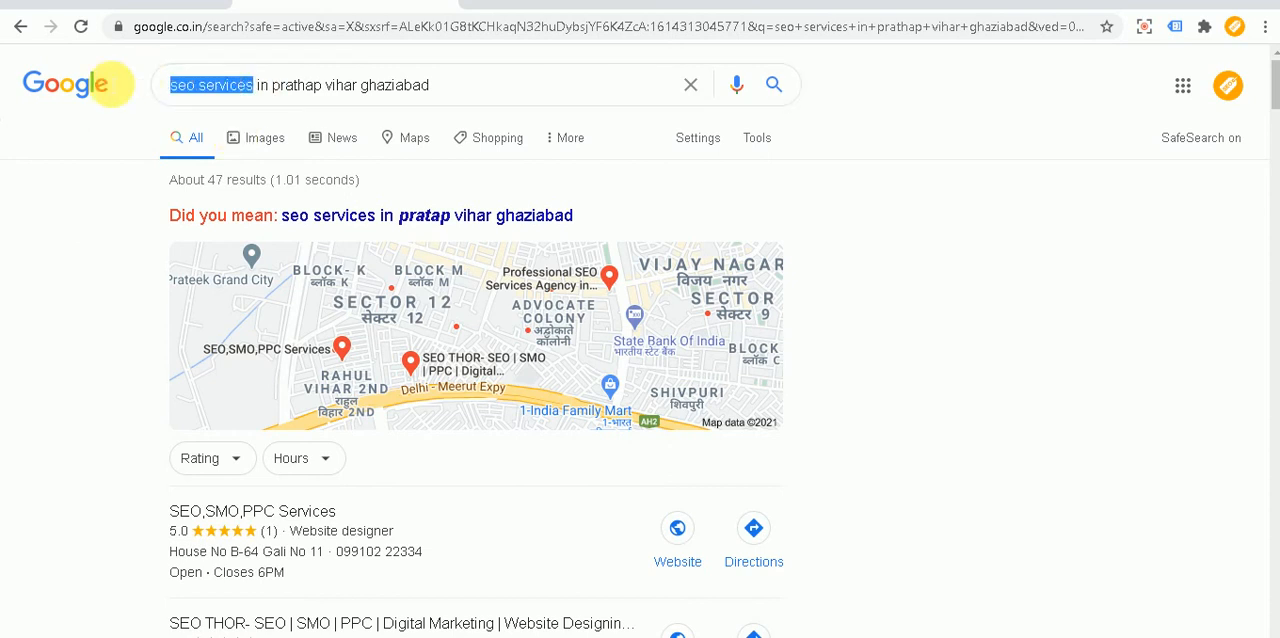
type("digital")
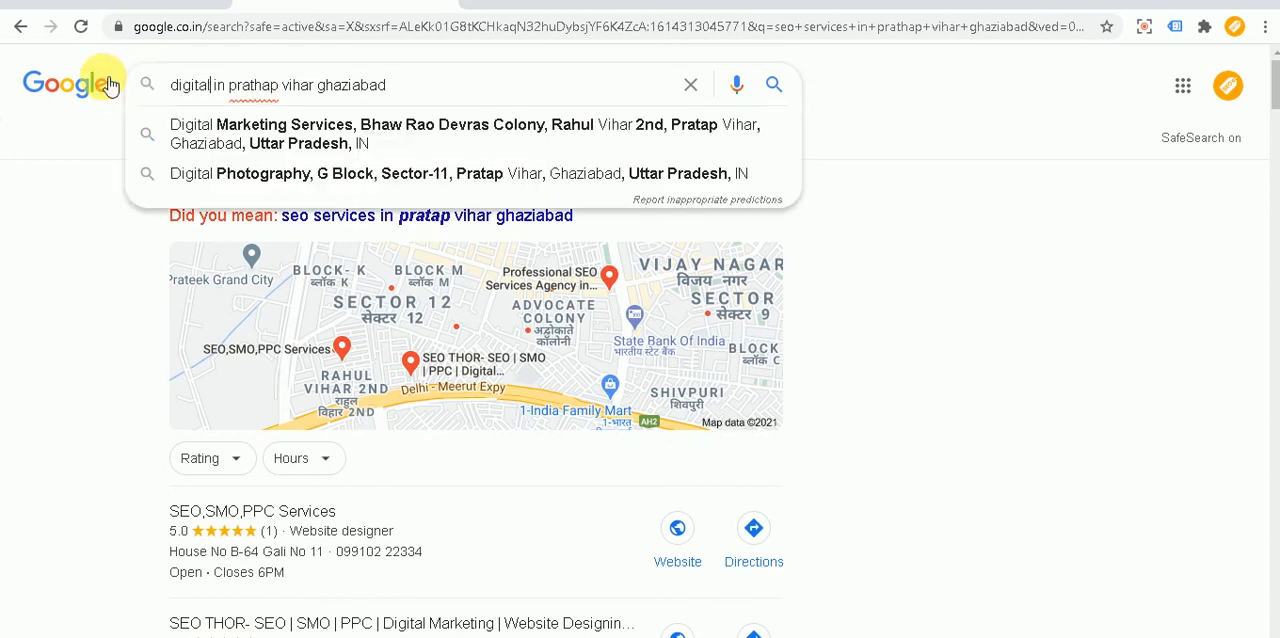
type(" marketing")
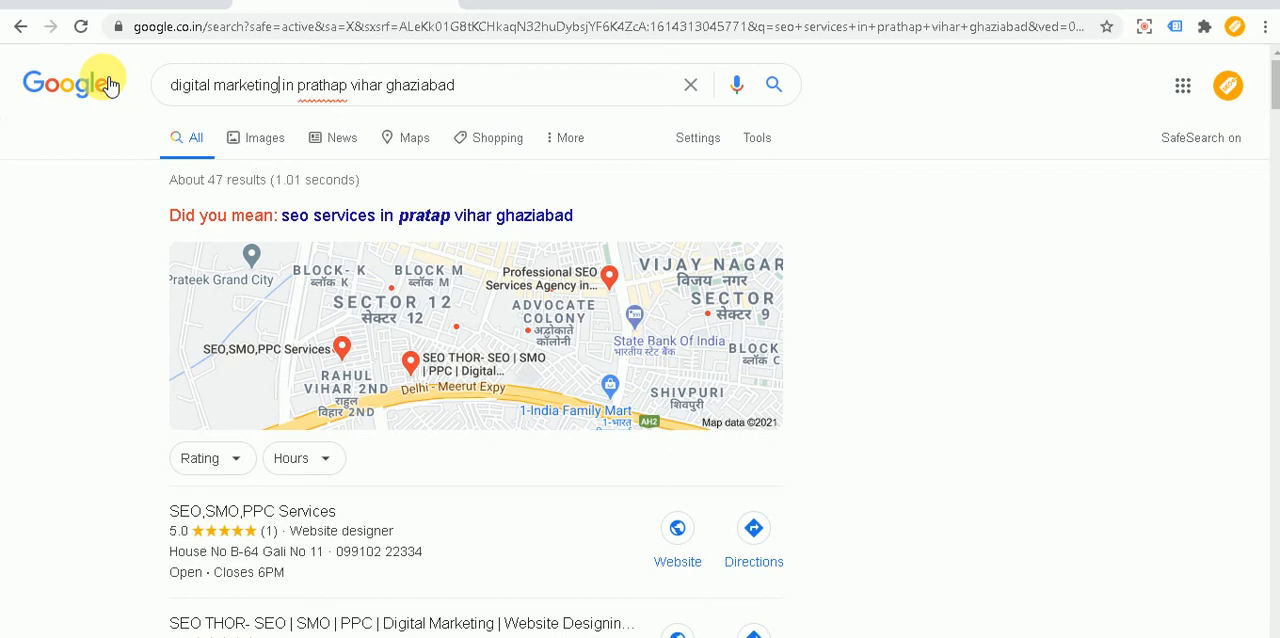
key("Return")
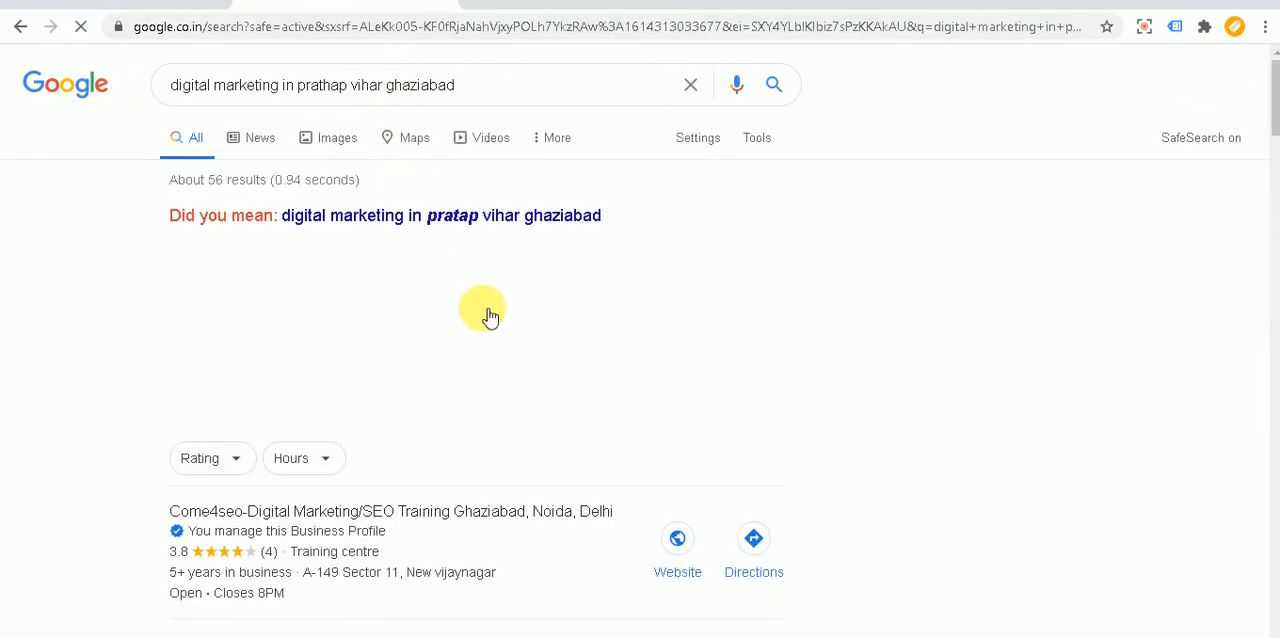
scroll(485, 312, "down", 2)
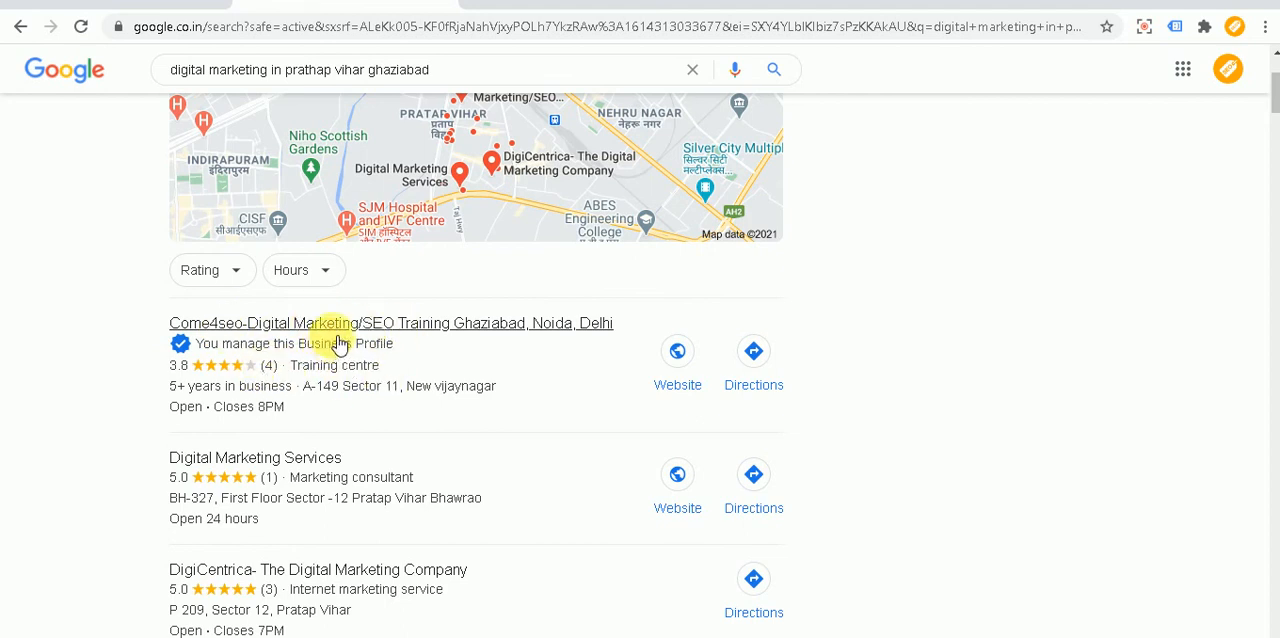
scroll(338, 360, "up", 2)
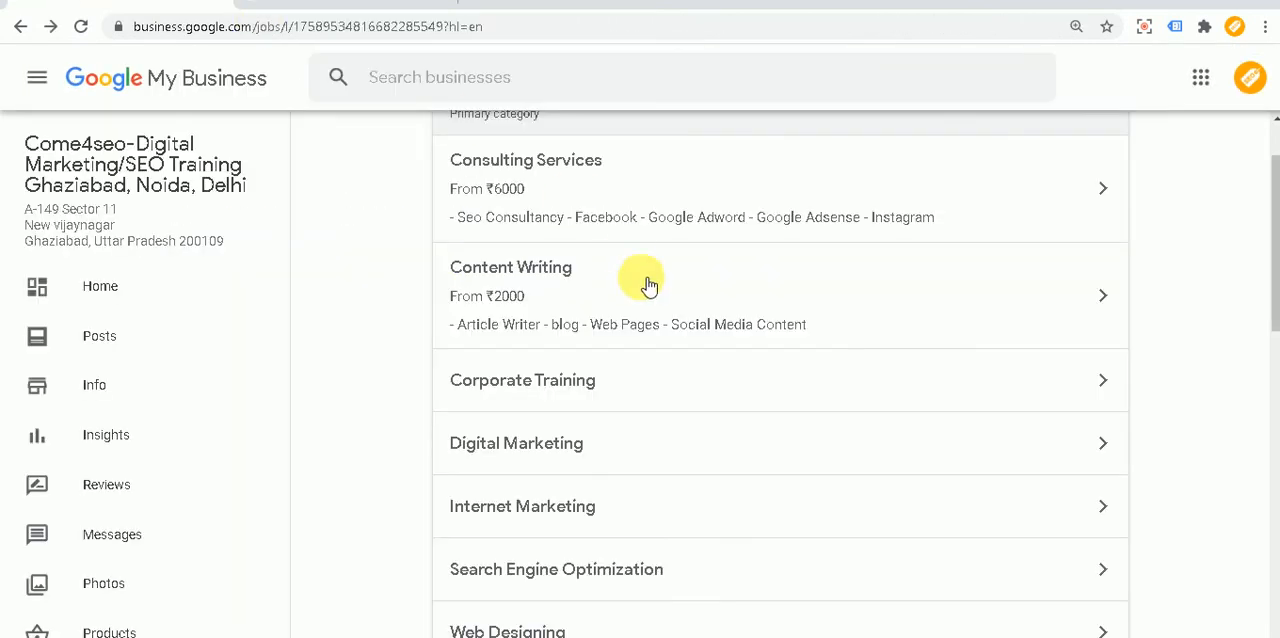
Step: Switch to the Google My Business services page and review the services listed under Training centre, Education Centre, Tutor and Web Designer
scroll(660, 310, "up", 1)
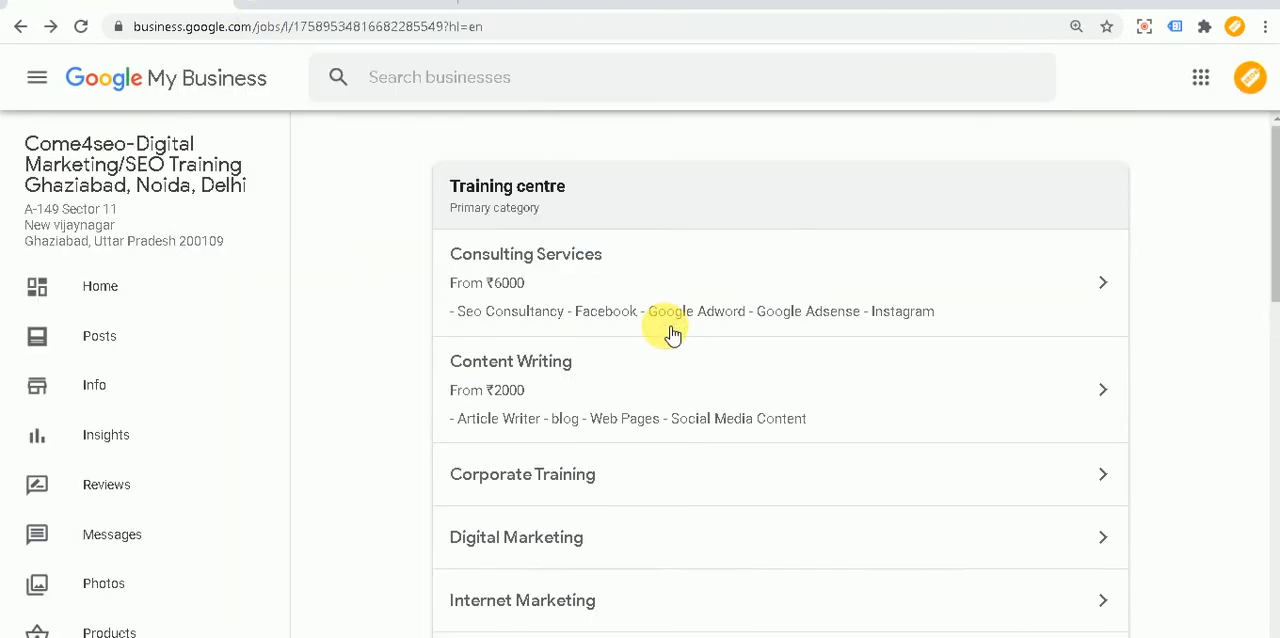
scroll(672, 335, "down", 2)
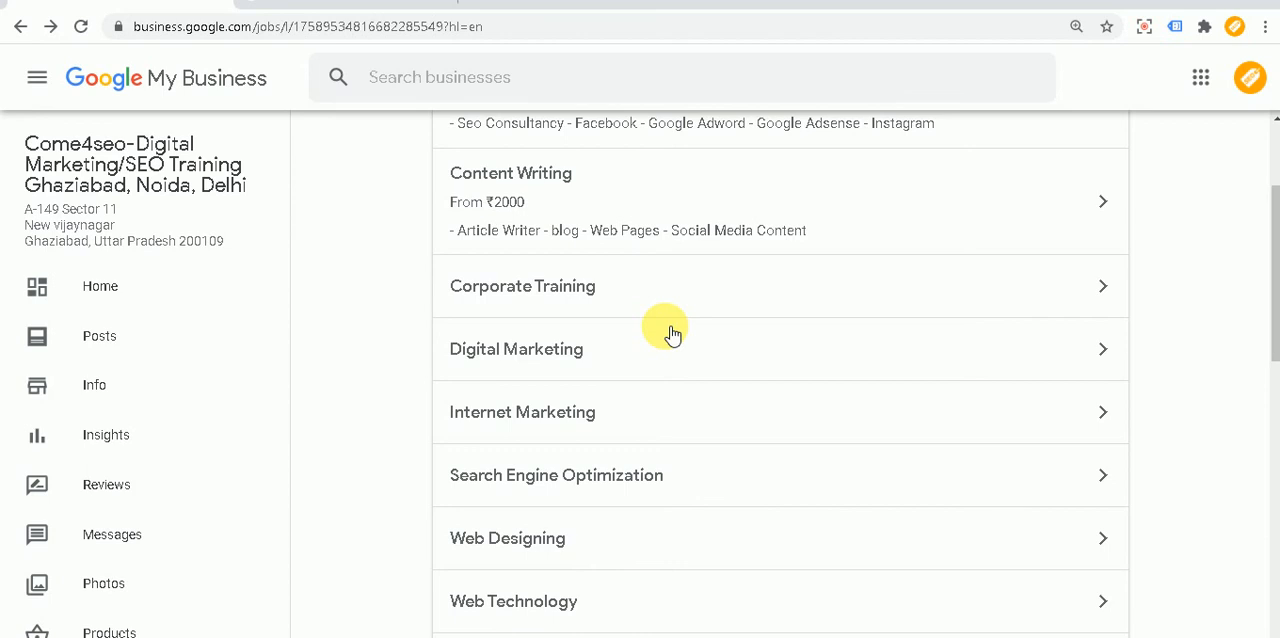
scroll(672, 335, "down", 2)
scroll(668, 402, "up", 2)
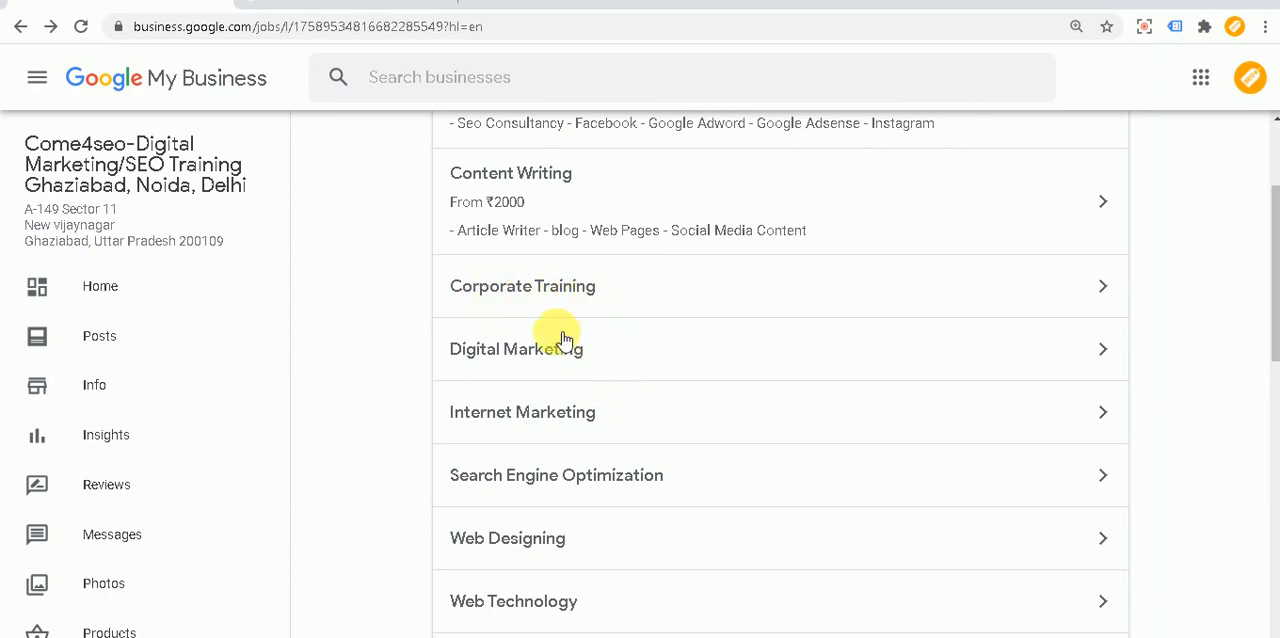
scroll(629, 343, "up", 2)
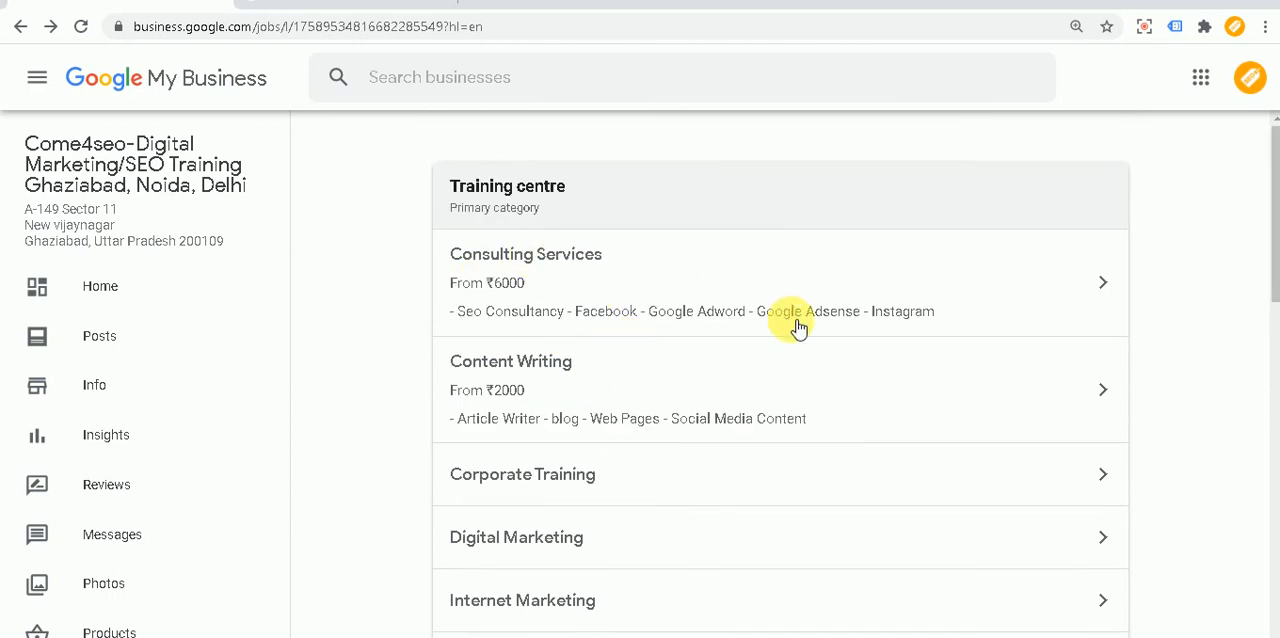
scroll(798, 328, "down", 2)
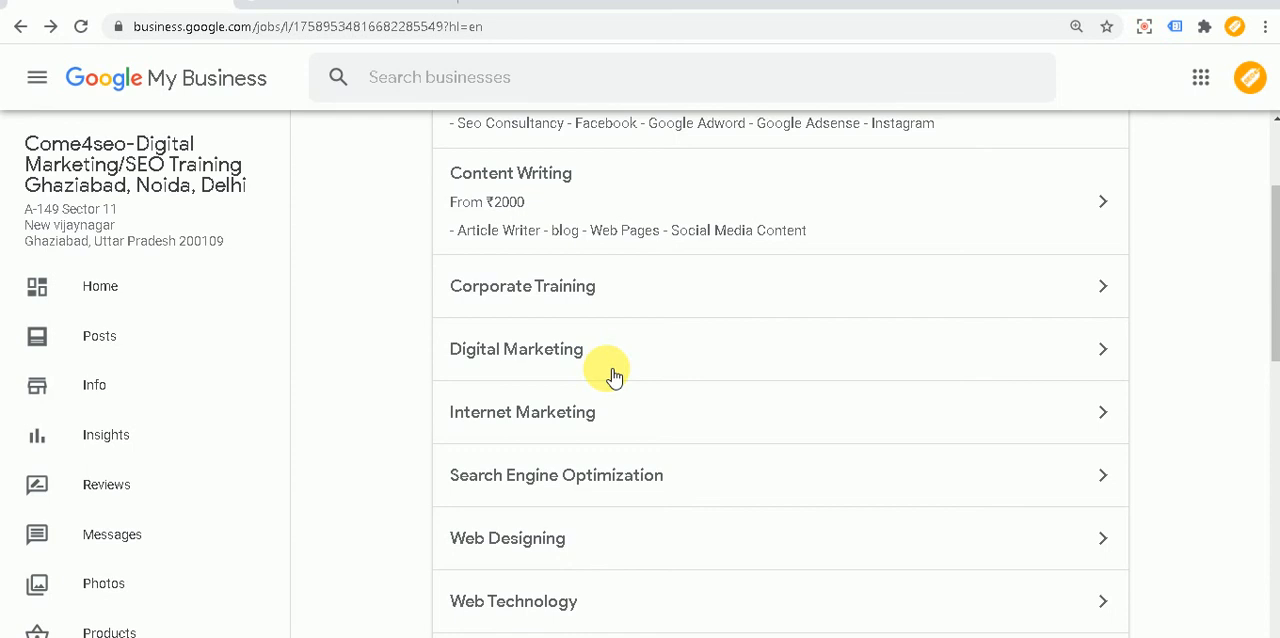
scroll(613, 376, "down", 2)
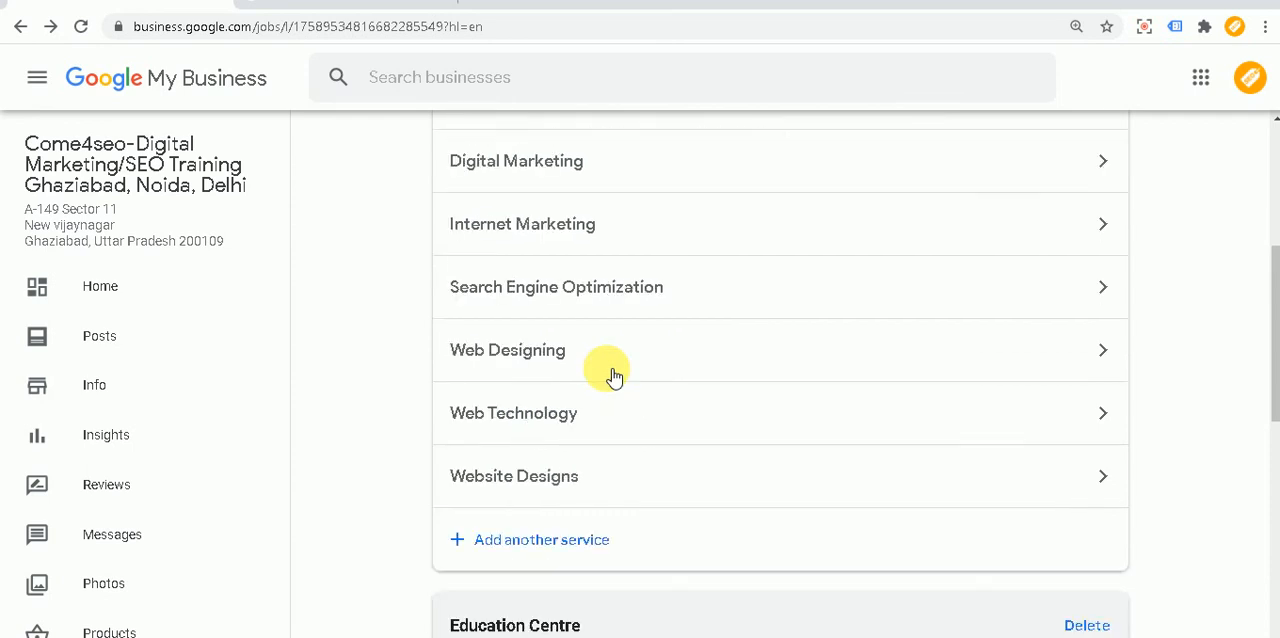
scroll(613, 376, "down", 2)
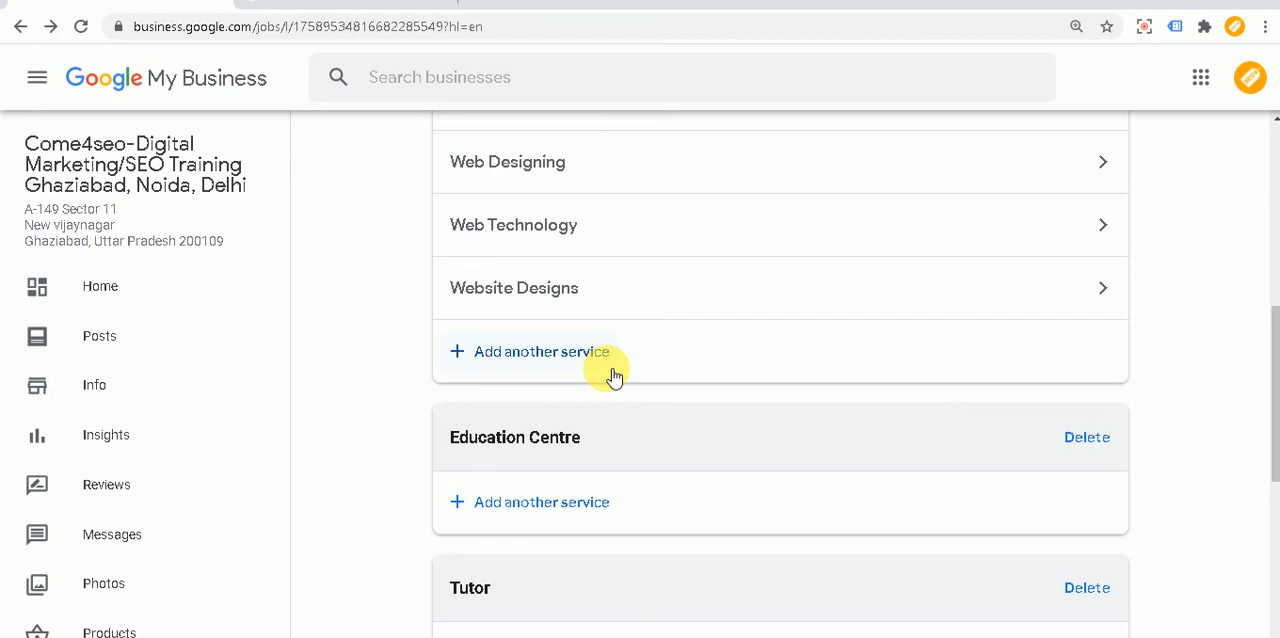
scroll(613, 376, "down", 3)
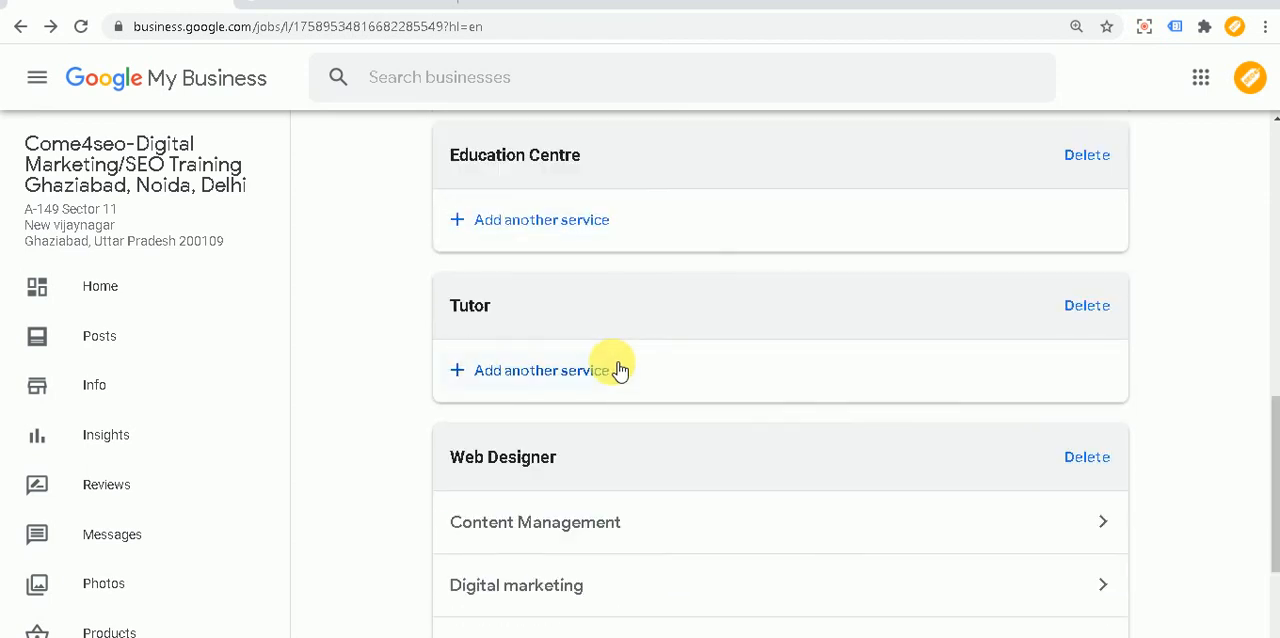